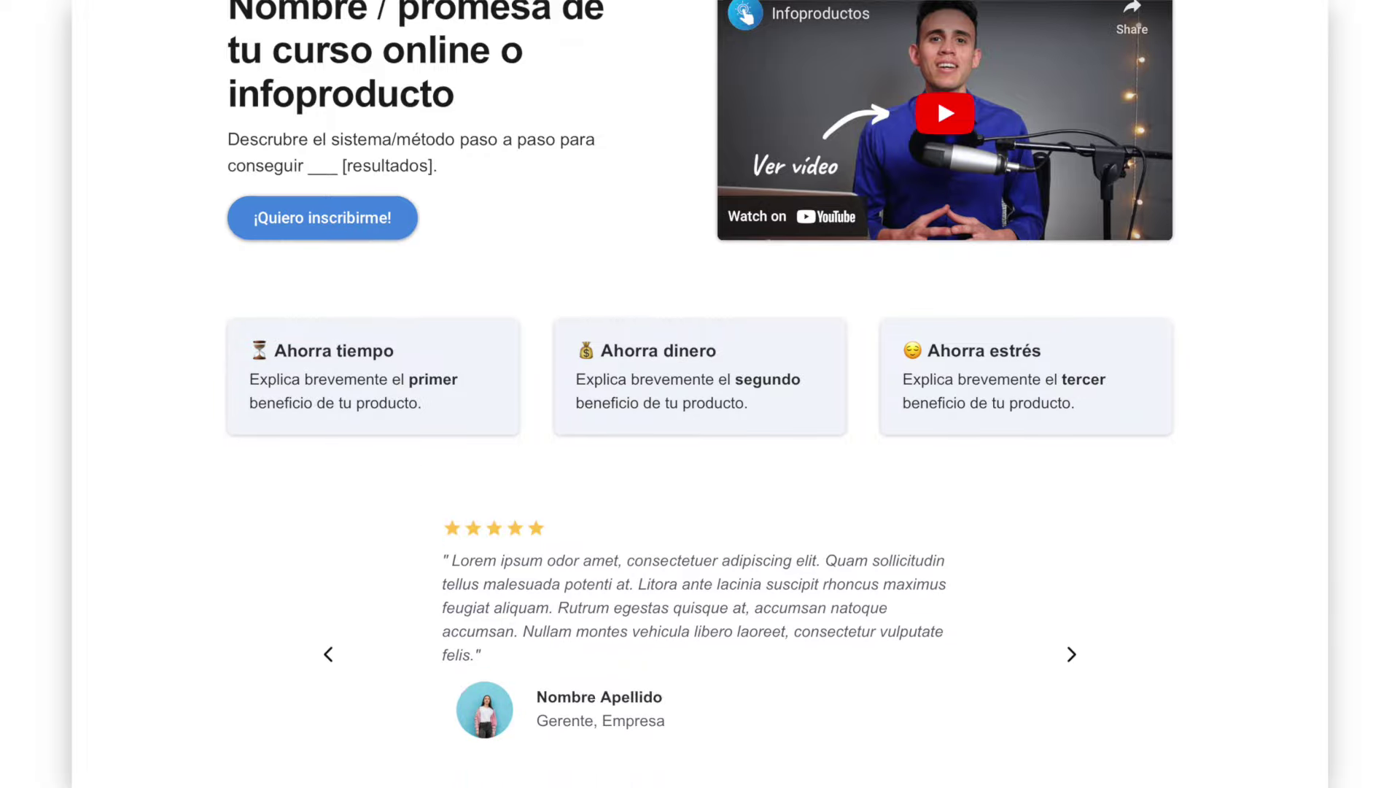
Look through the infoproduct sales page template, from the benefits and testimonials to the pricing and frequently asked questions.
{"action": "scroll", "coordinate": [700, 393], "scroll_direction": "down", "scroll_amount": 10}
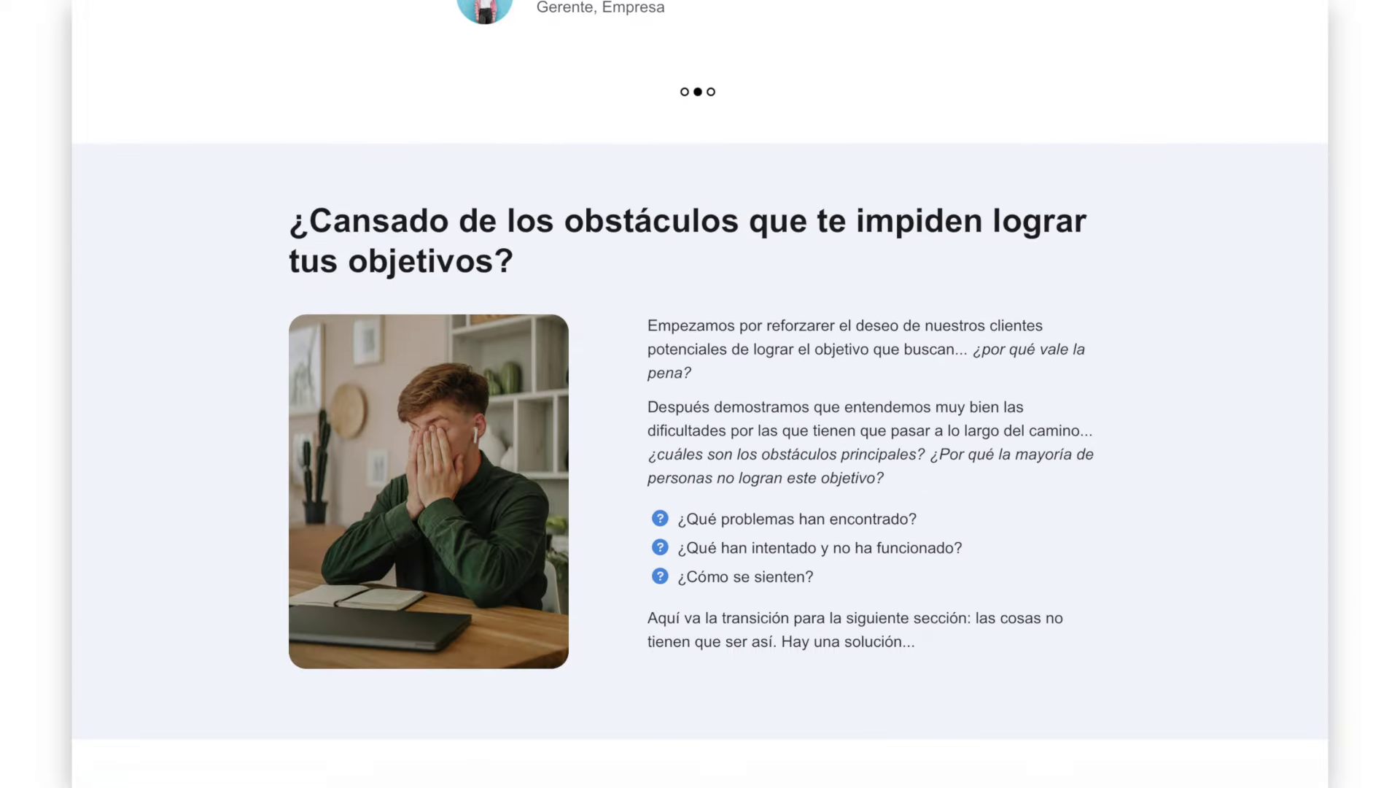
{"action": "scroll", "coordinate": [701, 393], "scroll_direction": "down", "scroll_amount": 10}
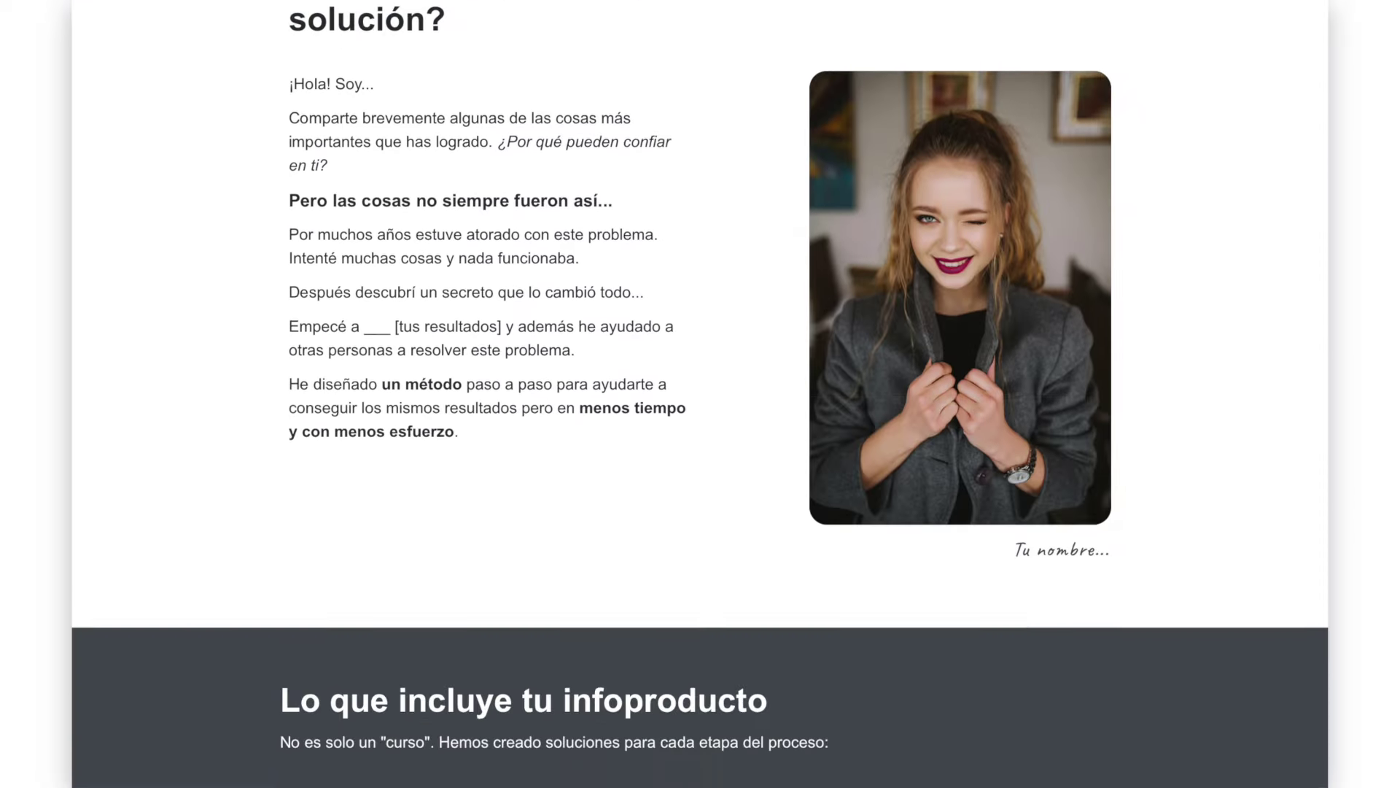
{"action": "scroll", "coordinate": [700, 394], "scroll_direction": "down", "scroll_amount": 11}
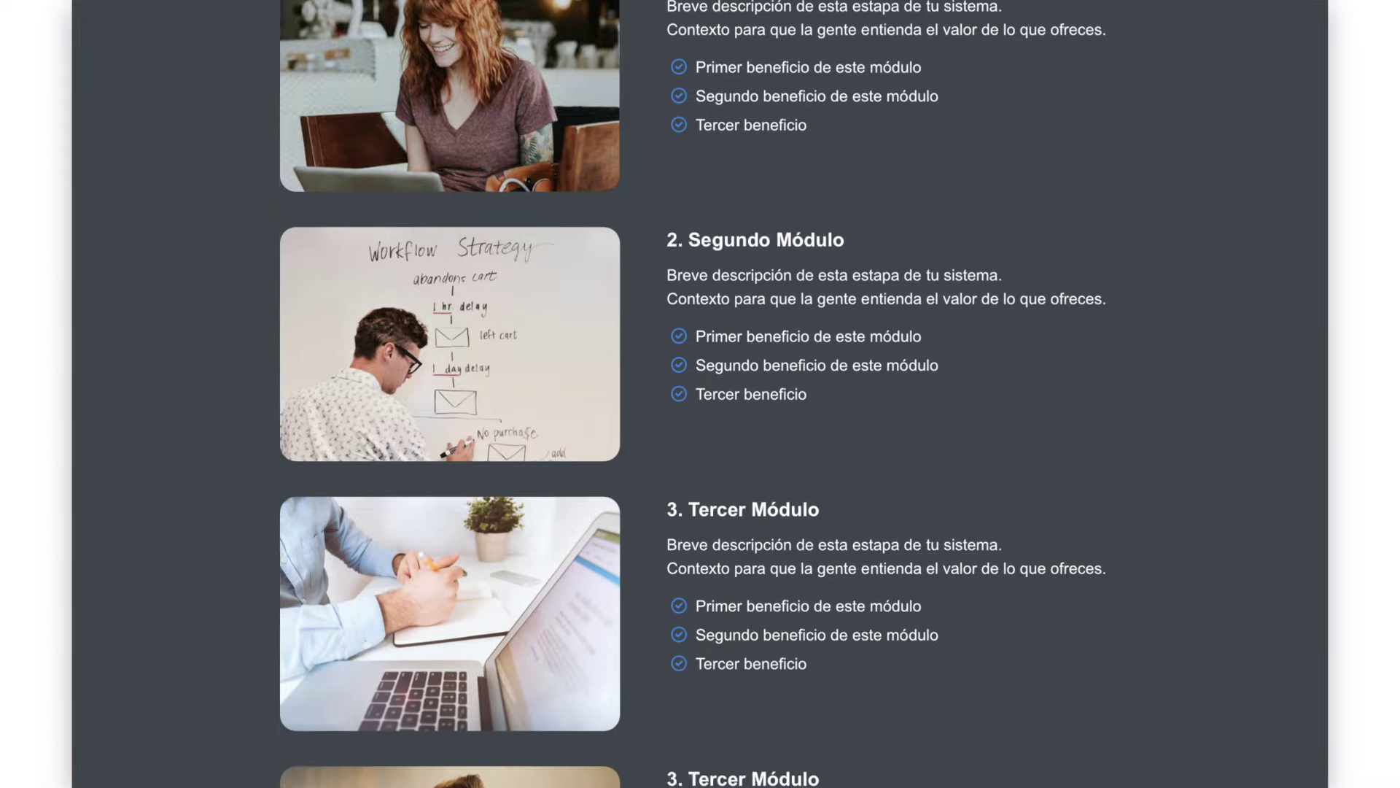
{"action": "scroll", "coordinate": [700, 394], "scroll_direction": "down", "scroll_amount": 11}
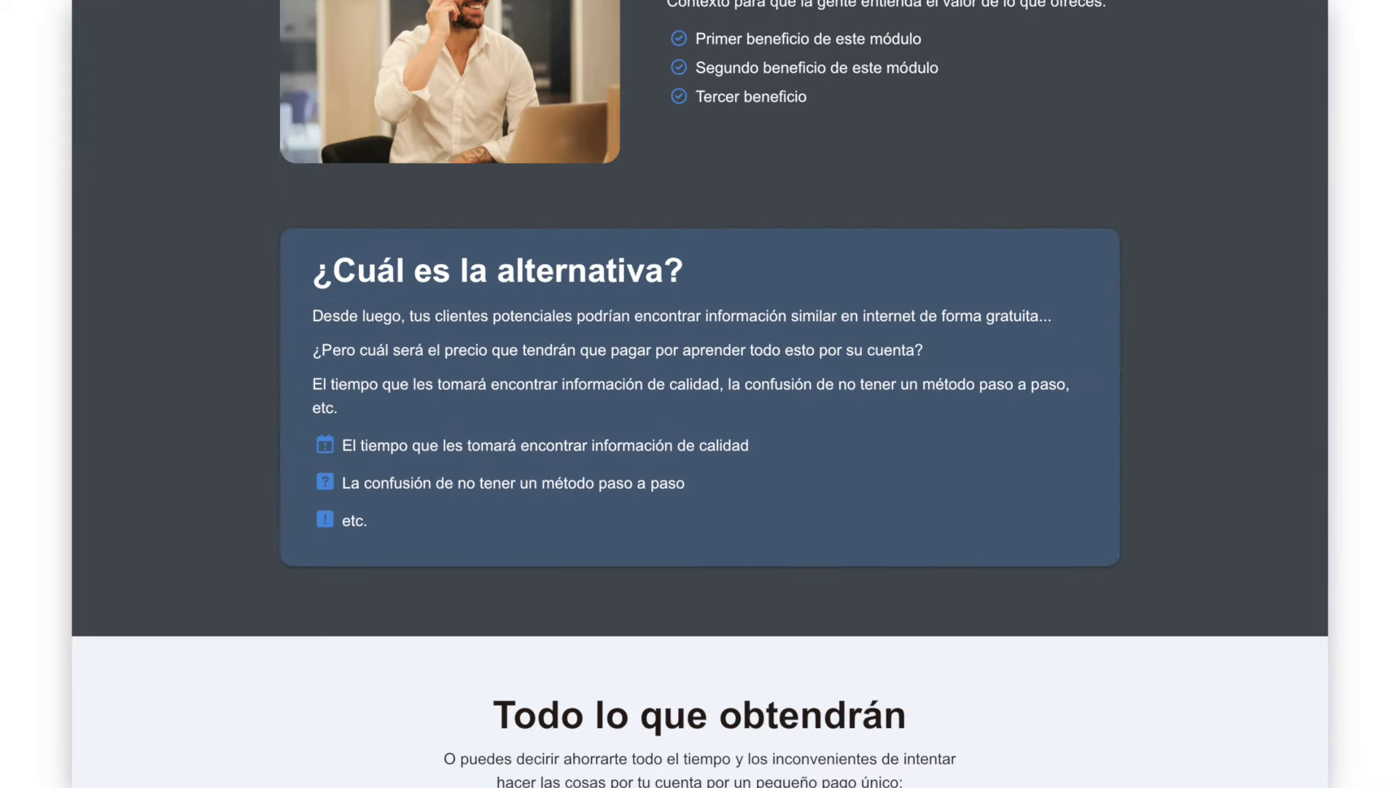
{"action": "scroll", "coordinate": [700, 394], "scroll_direction": "down", "scroll_amount": 9}
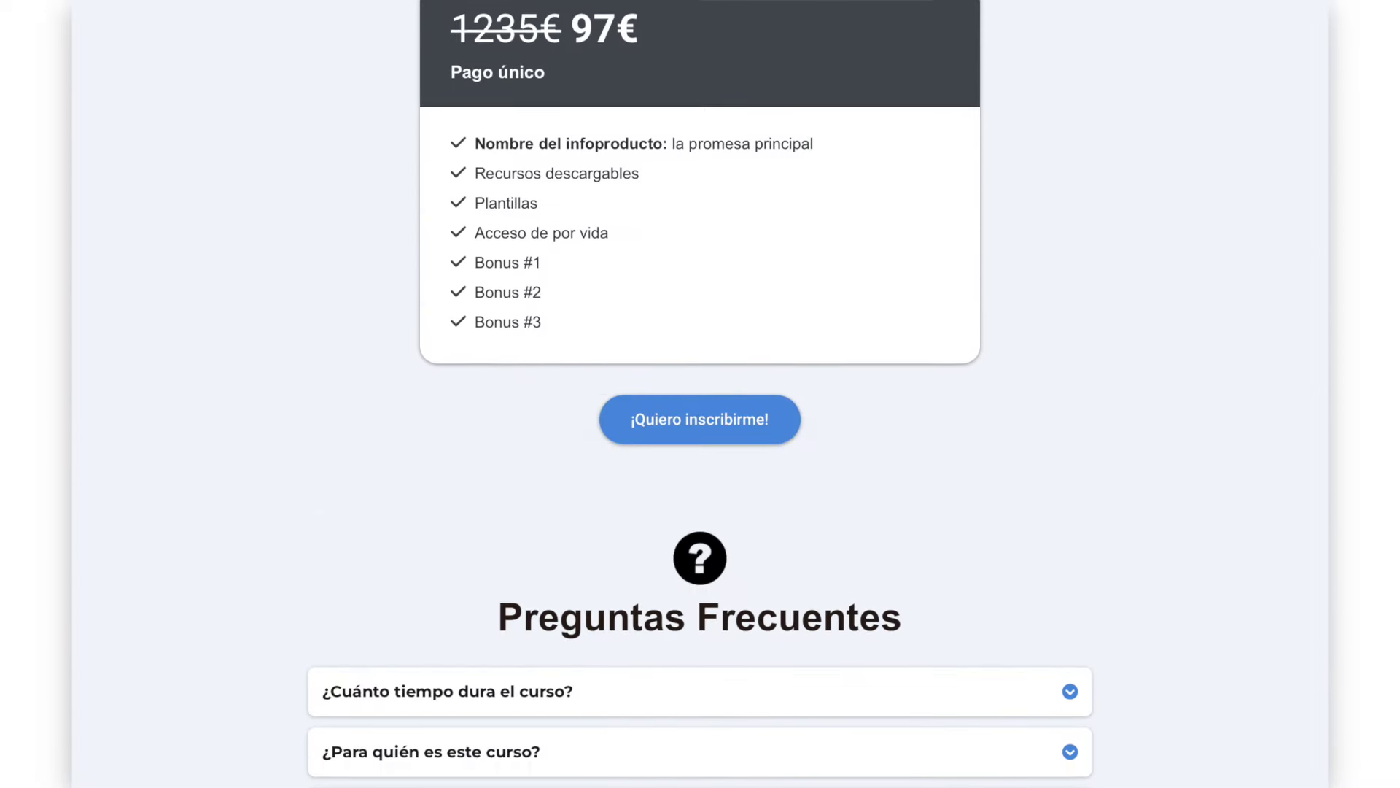
{"action": "scroll", "coordinate": [700, 393], "scroll_direction": "down", "scroll_amount": 3}
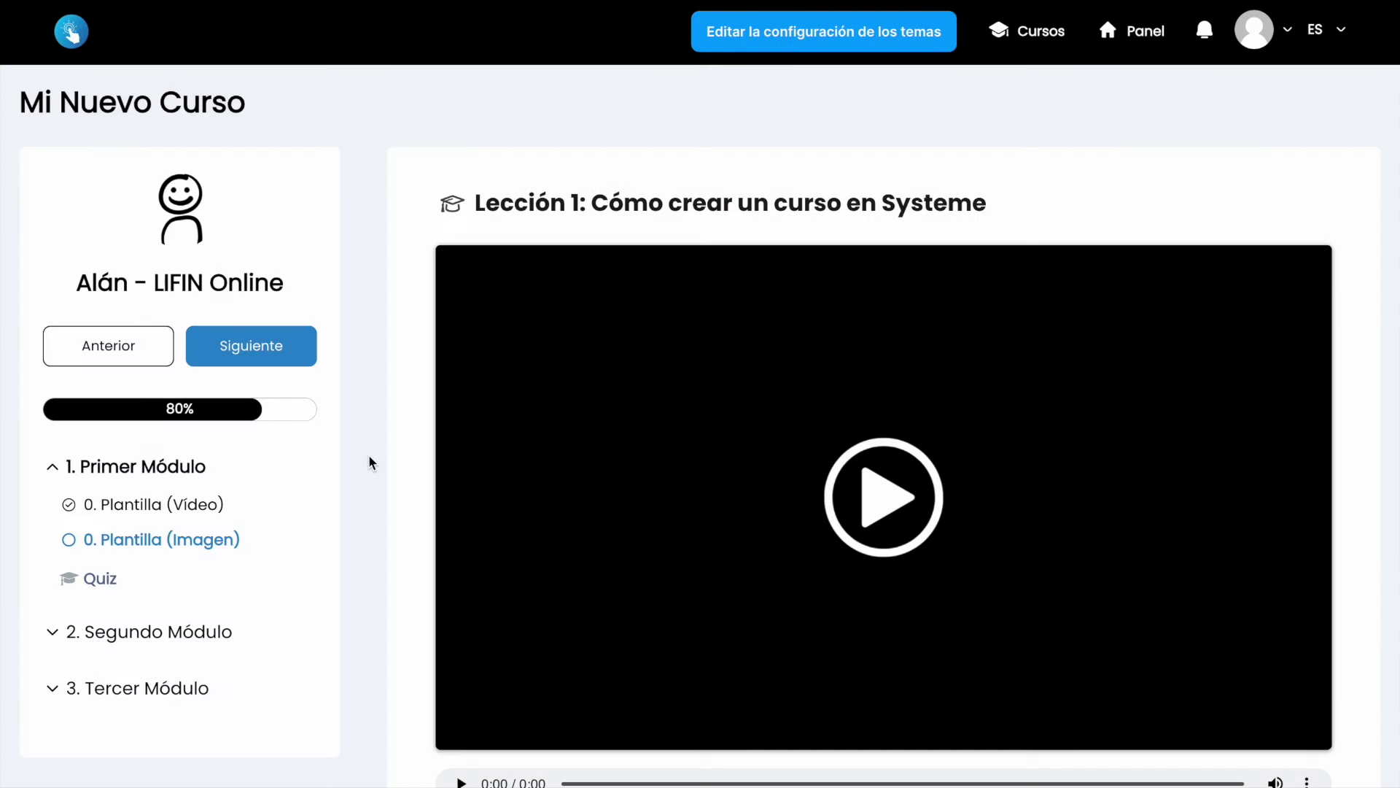
Examine the lesson page of the Mi Nuevo Curso course, including its video, audio, PDF download, text, next steps and resources.
{"action": "scroll", "coordinate": [369, 457], "scroll_direction": "down", "scroll_amount": 2}
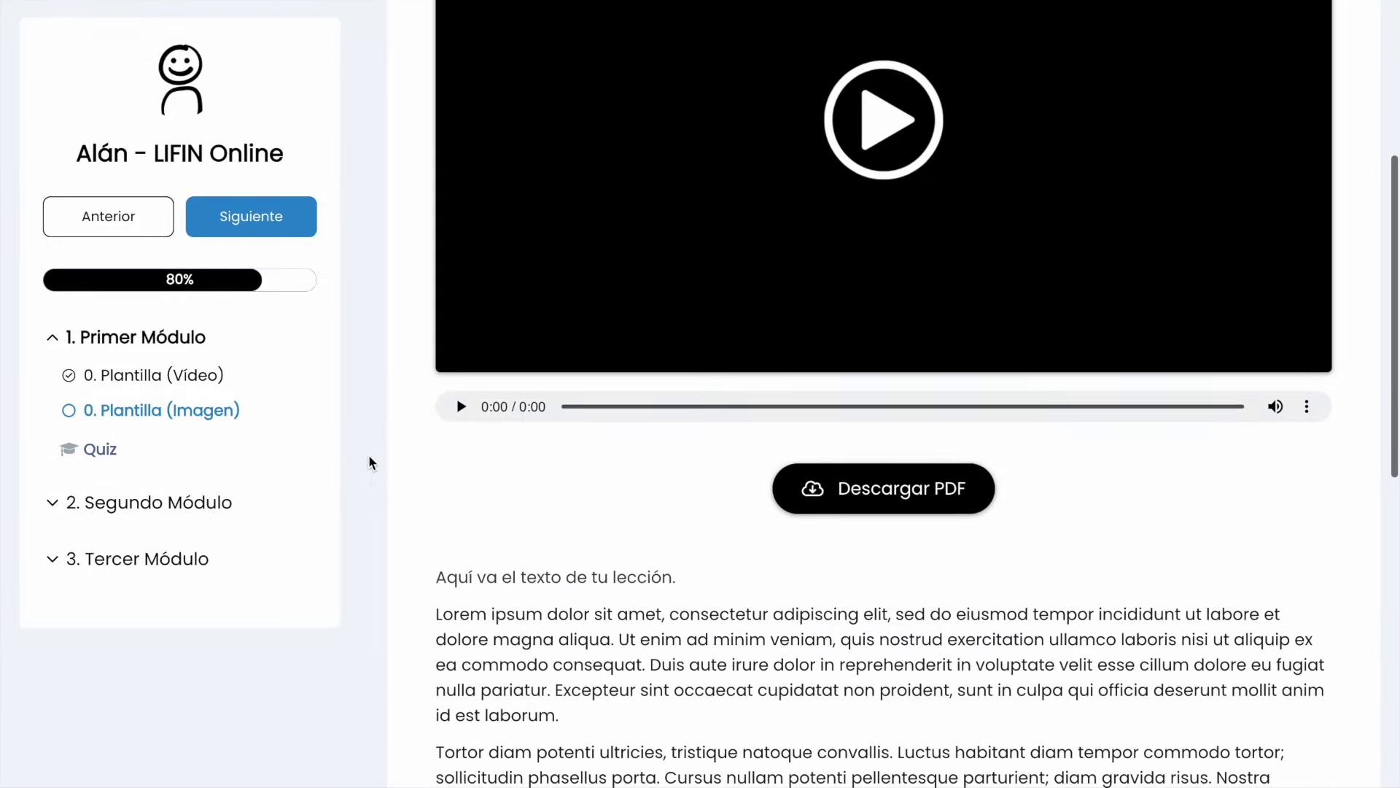
{"action": "scroll", "coordinate": [370, 462], "scroll_direction": "down", "scroll_amount": 6}
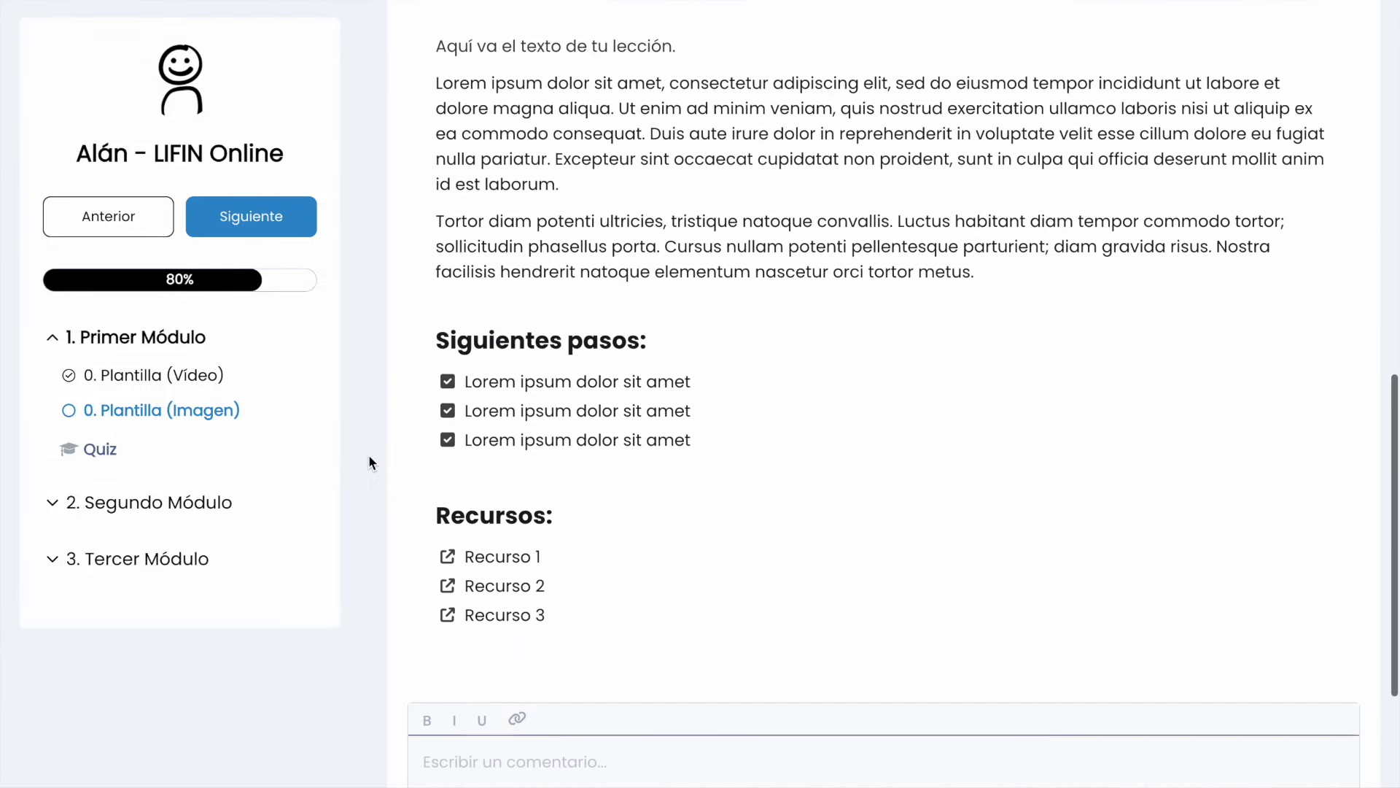
{"action": "scroll", "coordinate": [370, 459], "scroll_direction": "down", "scroll_amount": 3}
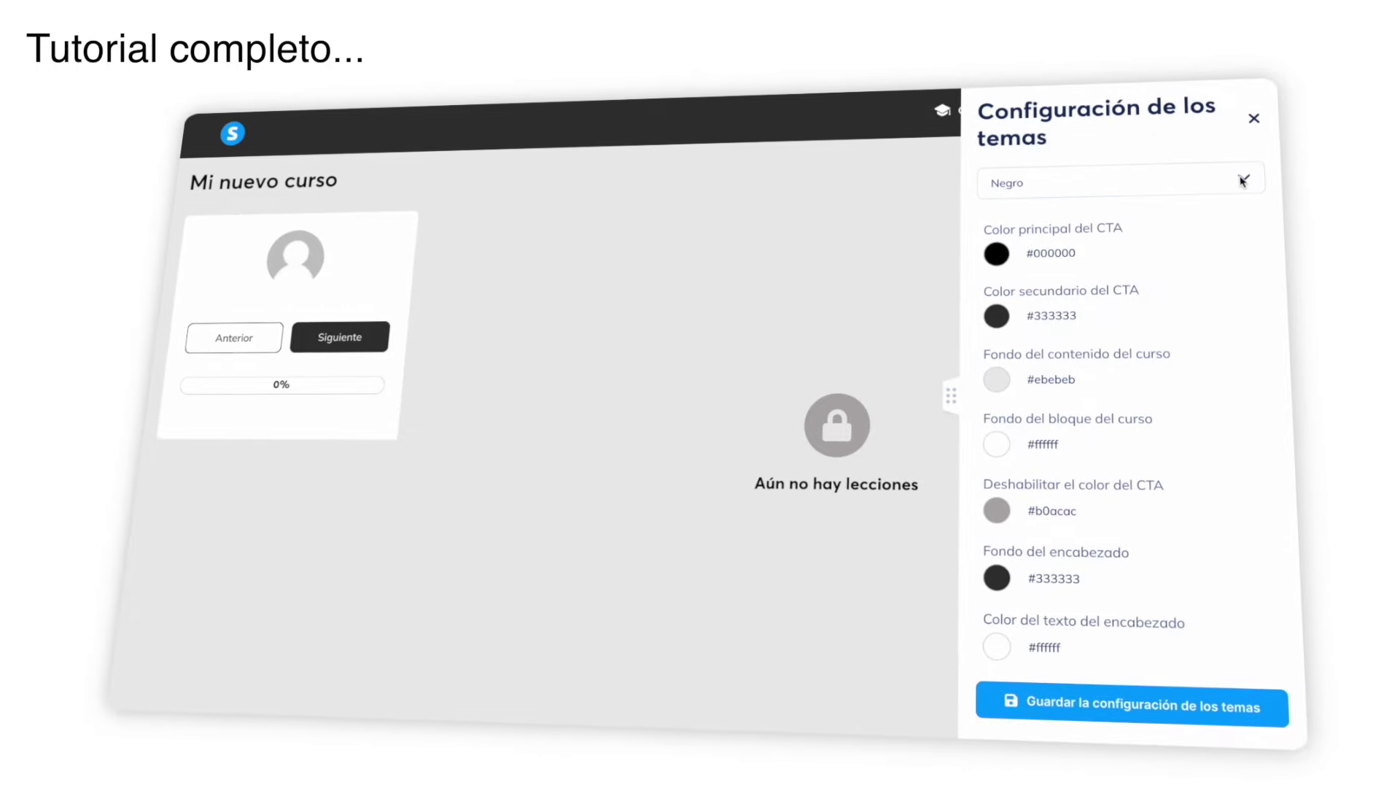
Choose a different preset colour theme in the course theme settings.
{"action": "left_click", "coordinate": [1245, 180]}
{"action": "left_click", "coordinate": [1225, 246]}
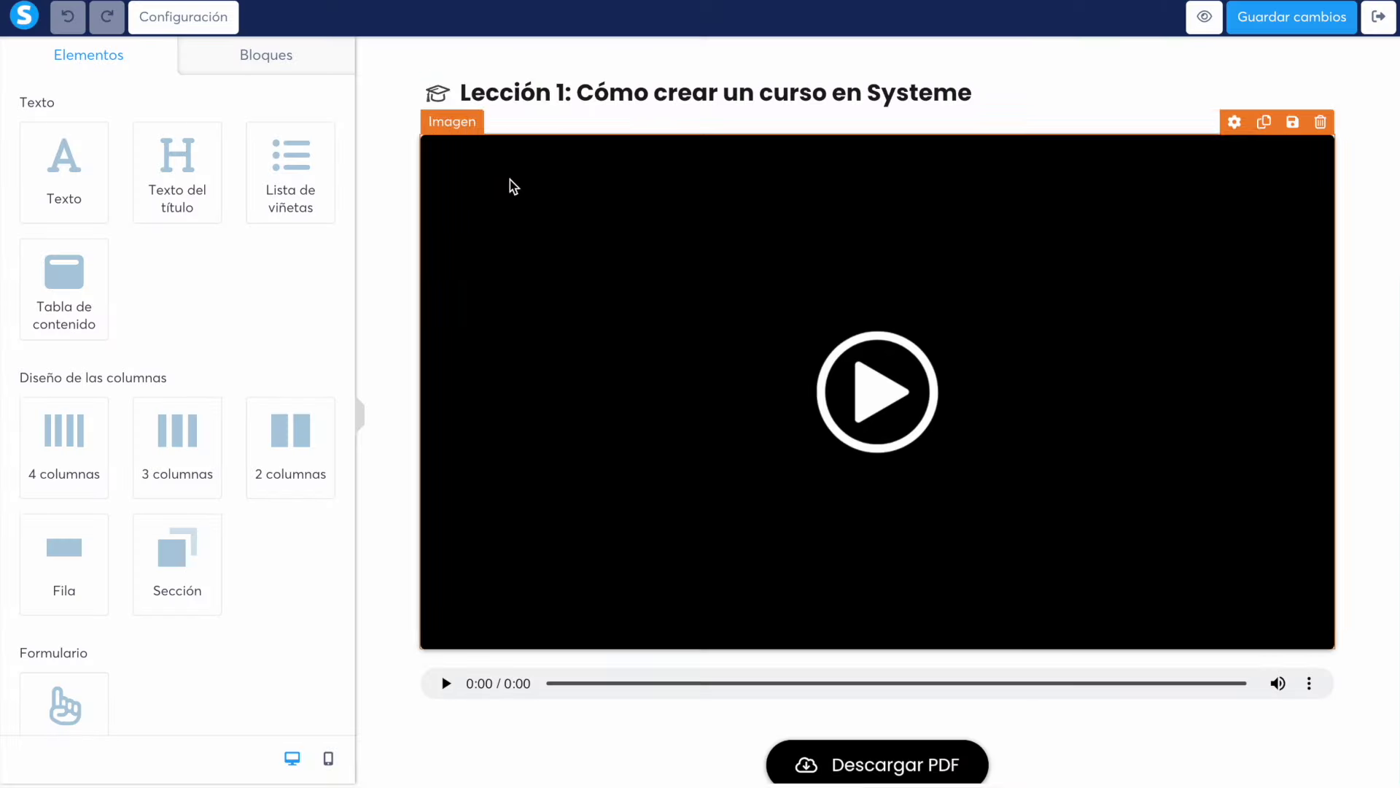
Replace the lesson heading above the video with "Título de tu lección" and make it bold.
{"action": "left_click", "coordinate": [572, 95]}
{"action": "key", "text": "ctrl+a"}
{"action": "type", "text": "T"}
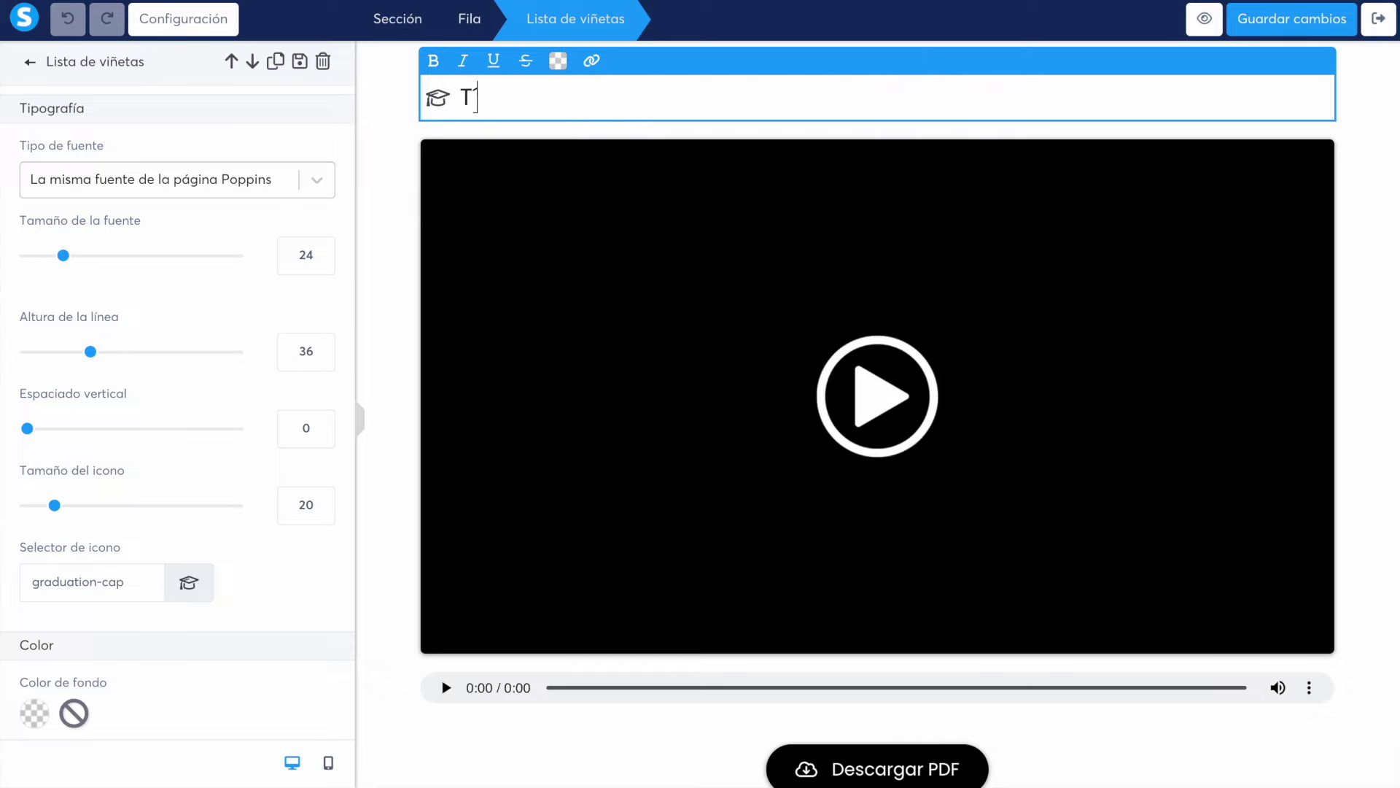
{"action": "type", "text": "ítulo de tu lección"}
{"action": "key", "text": "ctrl+a"}
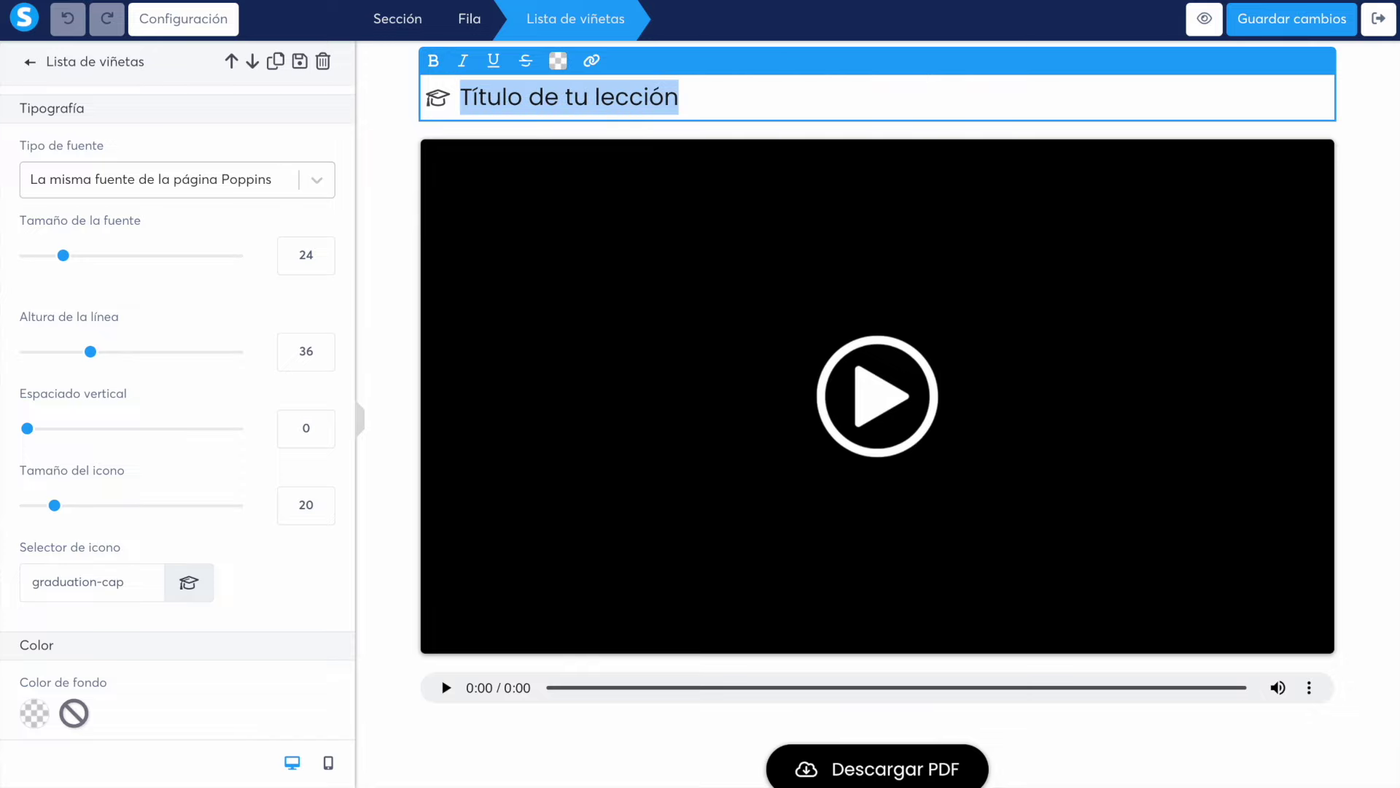
{"action": "key", "text": "ctrl+b"}
{"action": "left_click", "coordinate": [409, 288]}
Insert a two-column row below the lesson text, with an image in the first column and a bullet list in the second.
{"action": "scroll", "coordinate": [409, 288], "scroll_direction": "down", "scroll_amount": 10}
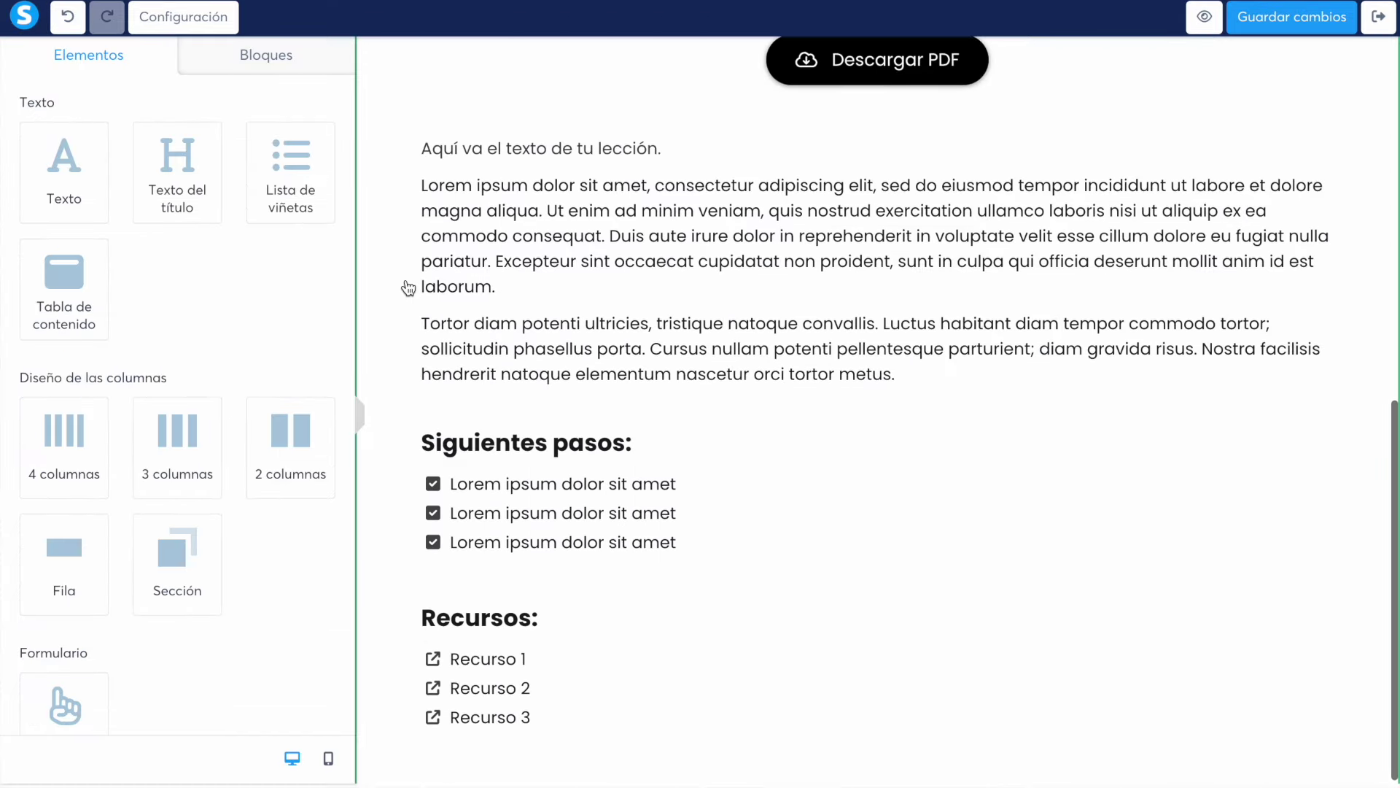
{"action": "left_click_drag", "start_coordinate": [291, 437], "coordinate": [484, 396]}
{"action": "scroll", "coordinate": [319, 456], "scroll_direction": "down", "scroll_amount": 5}
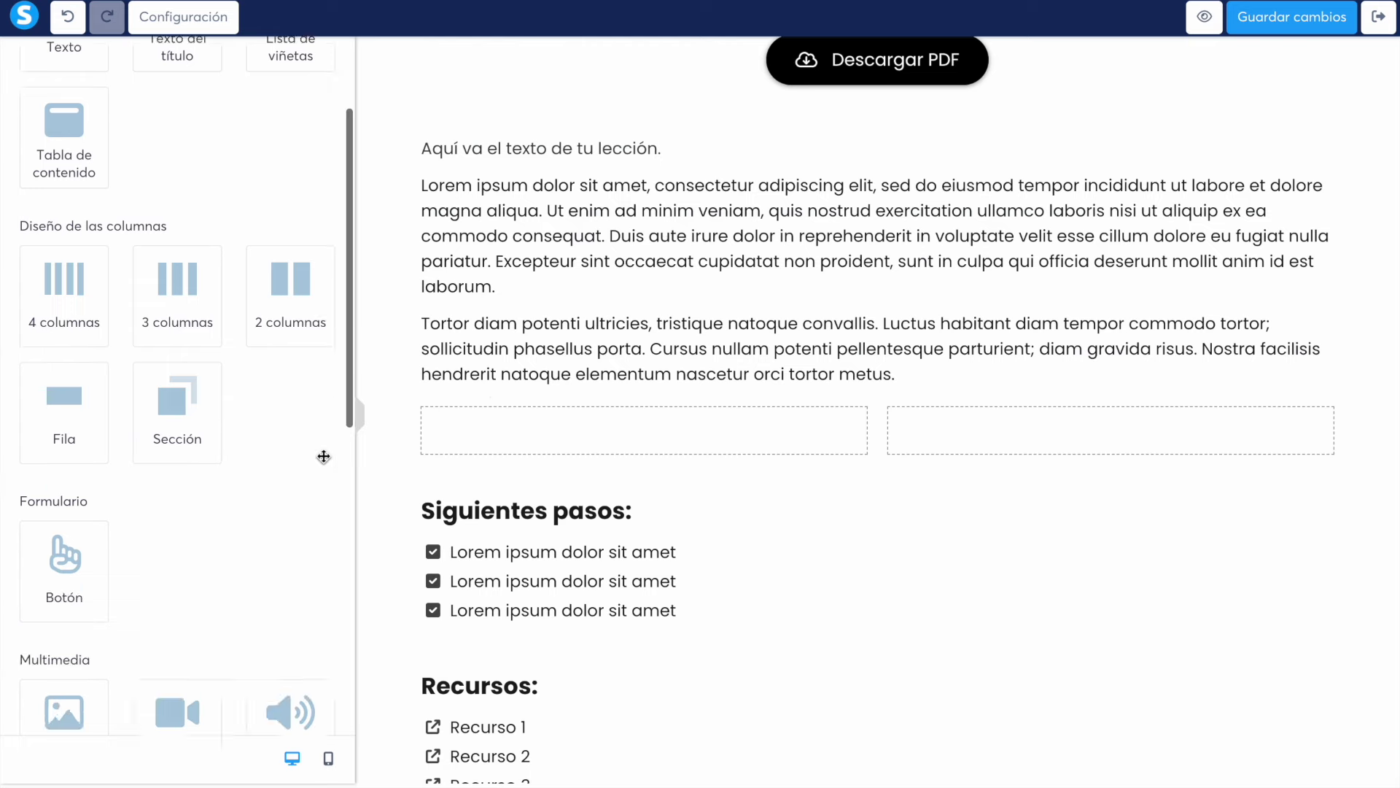
{"action": "left_click_drag", "start_coordinate": [80, 510], "coordinate": [441, 437]}
{"action": "scroll", "coordinate": [307, 378], "scroll_direction": "up", "scroll_amount": 10}
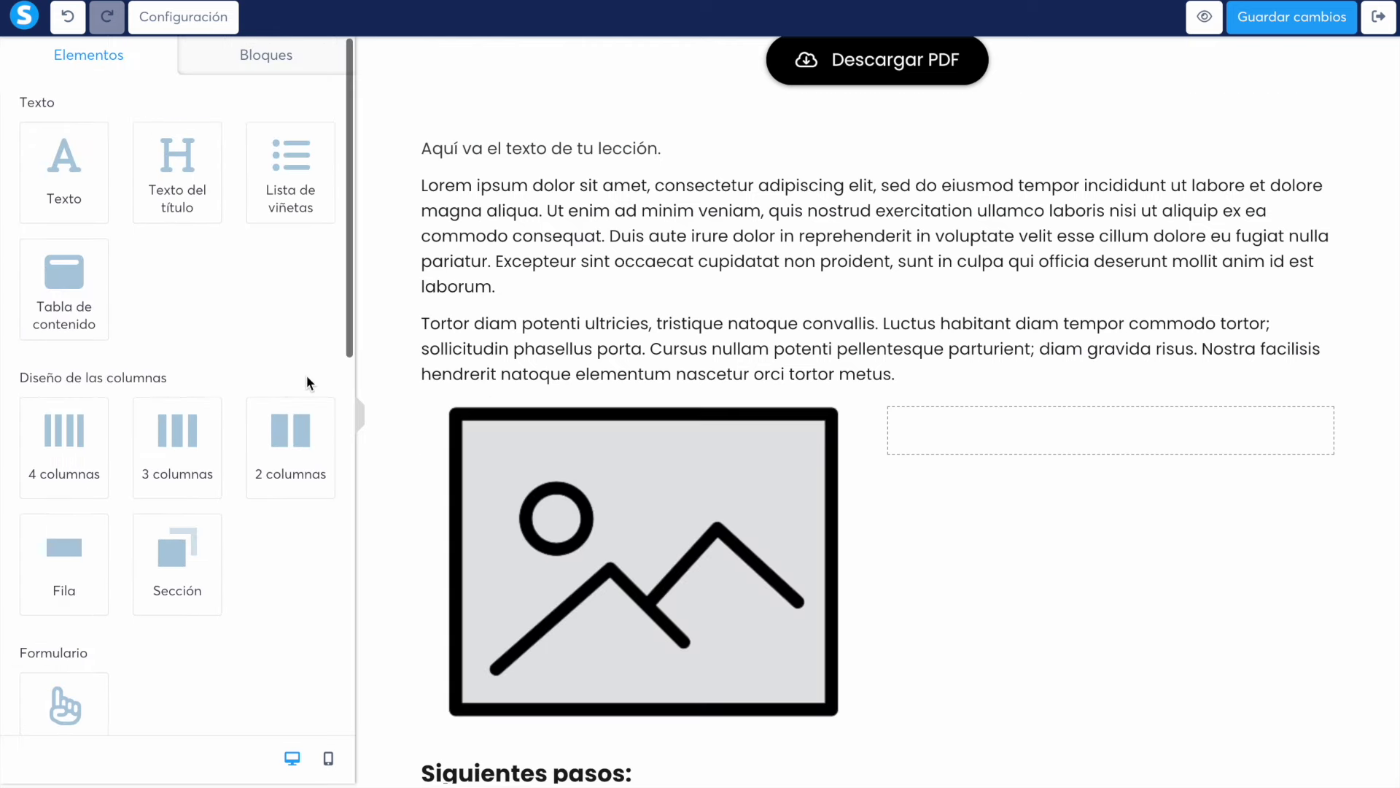
{"action": "left_click_drag", "start_coordinate": [307, 172], "coordinate": [929, 427]}
Check the lesson page in the mobile layout.
{"action": "left_click", "coordinate": [328, 758]}
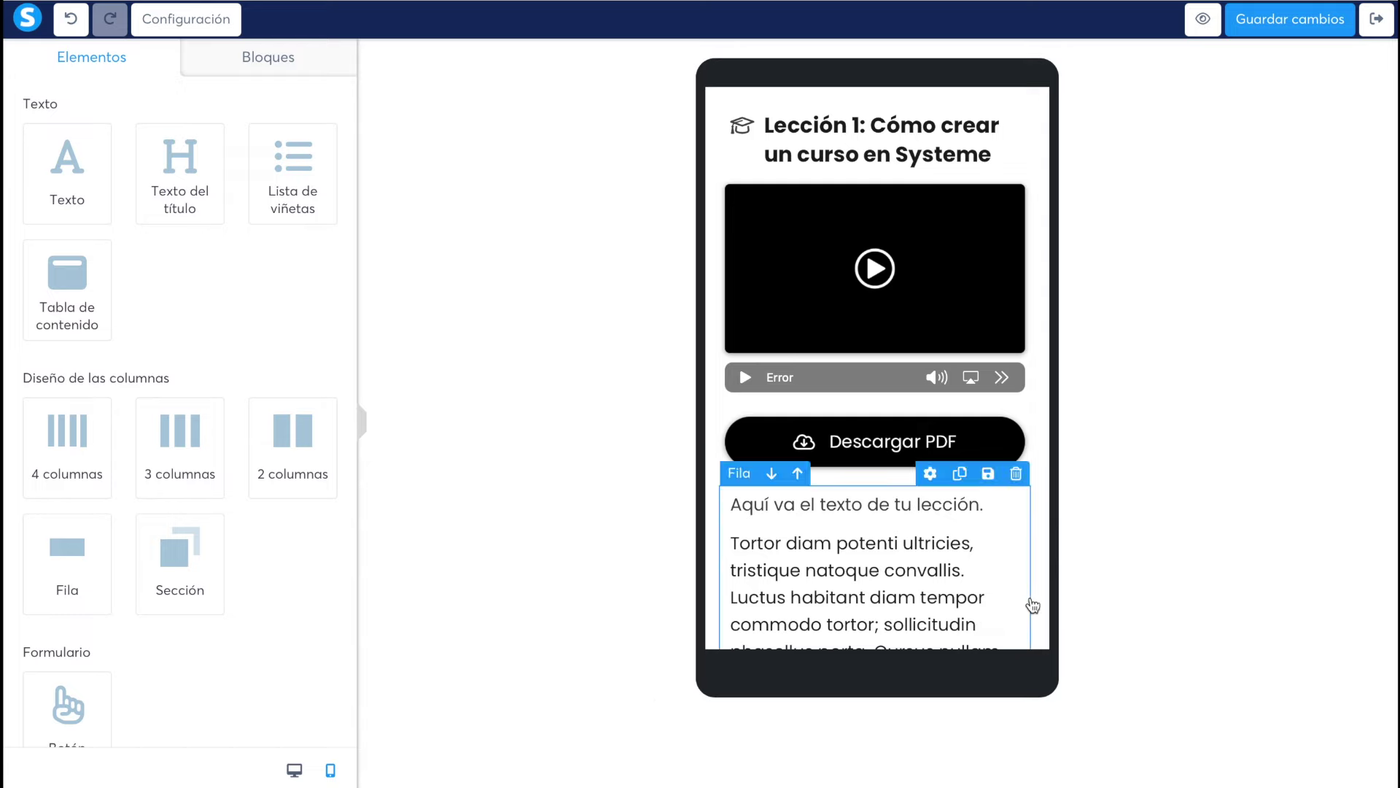
{"action": "scroll", "coordinate": [1041, 604], "scroll_direction": "down", "scroll_amount": 5}
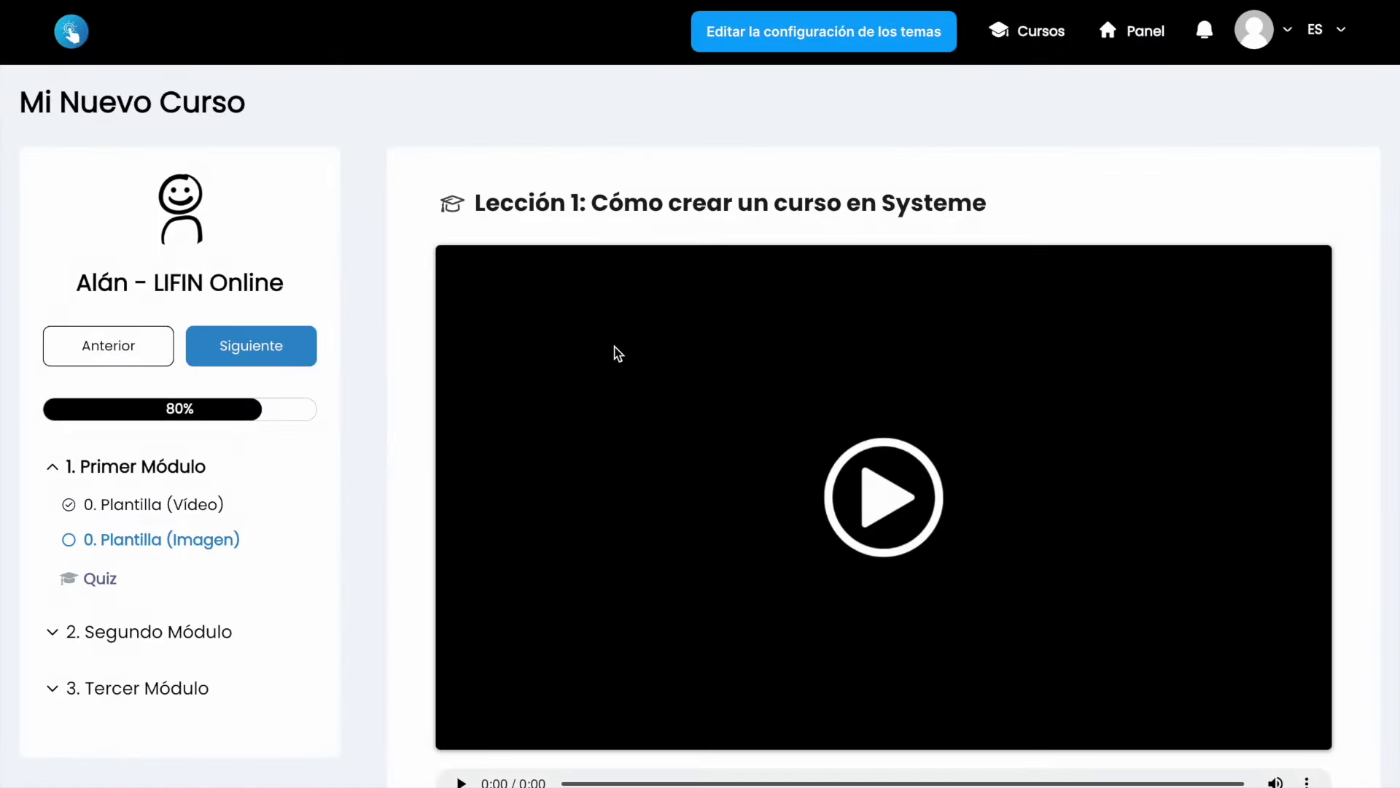
Switch the course interface language to English and check the account menu in that language.
{"action": "left_click", "coordinate": [1337, 35]}
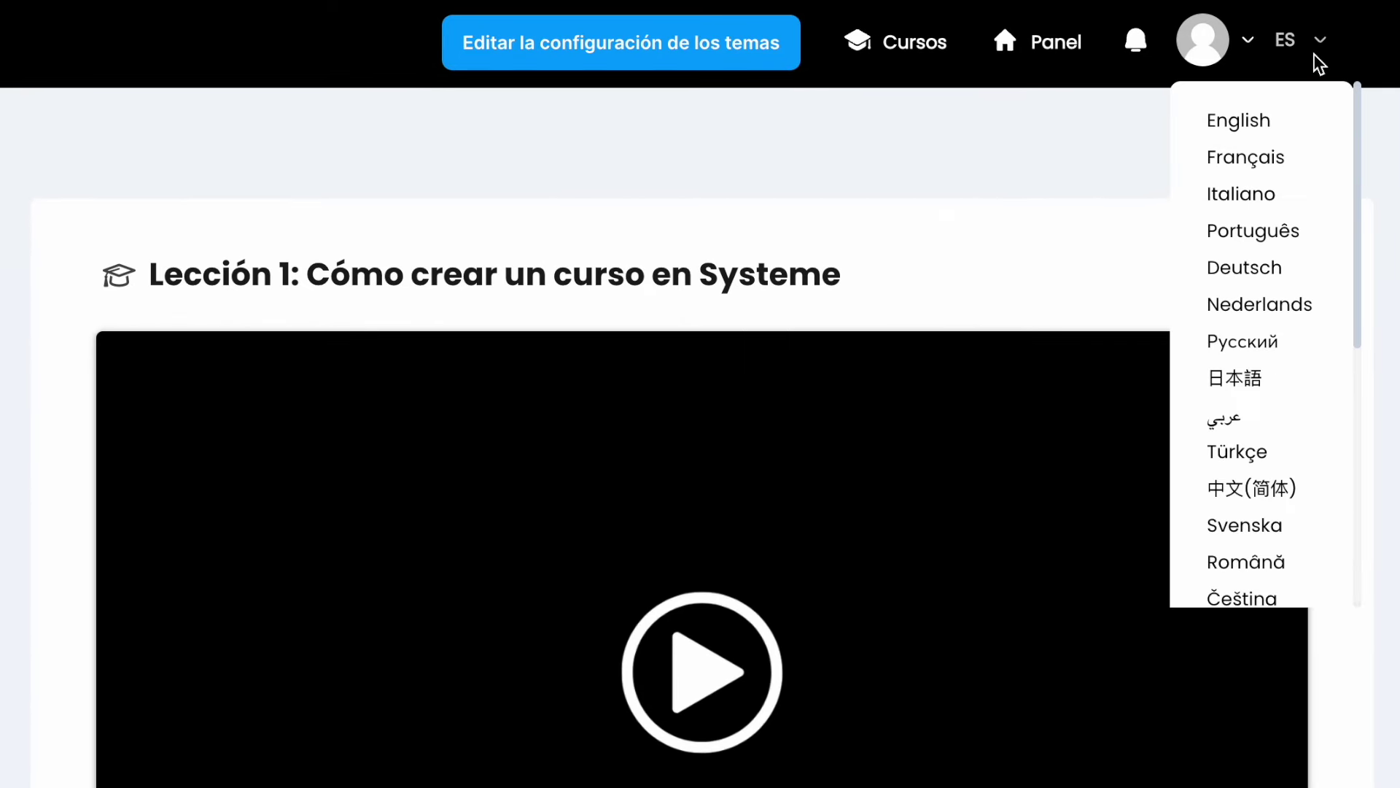
{"action": "left_click", "coordinate": [1243, 122]}
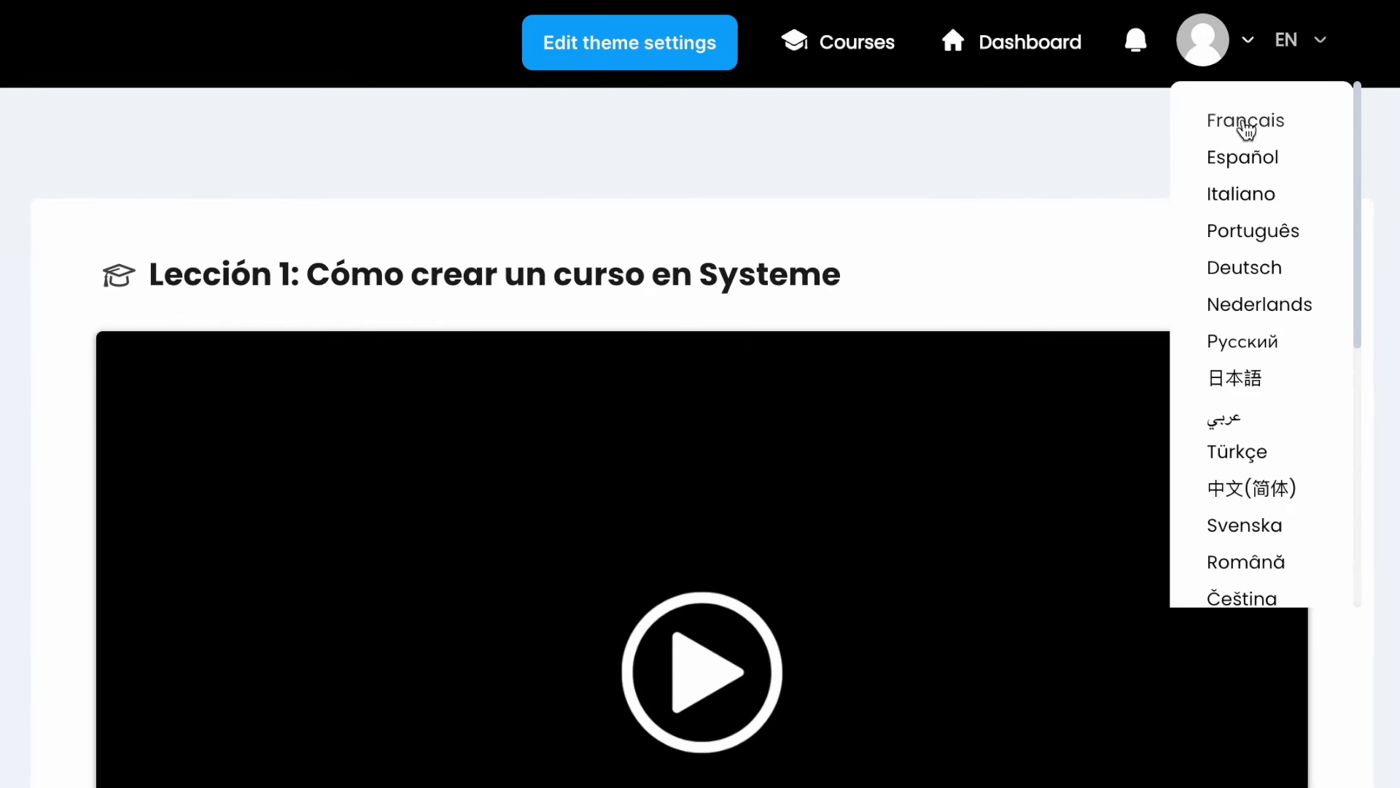
{"action": "left_click", "coordinate": [1203, 48]}
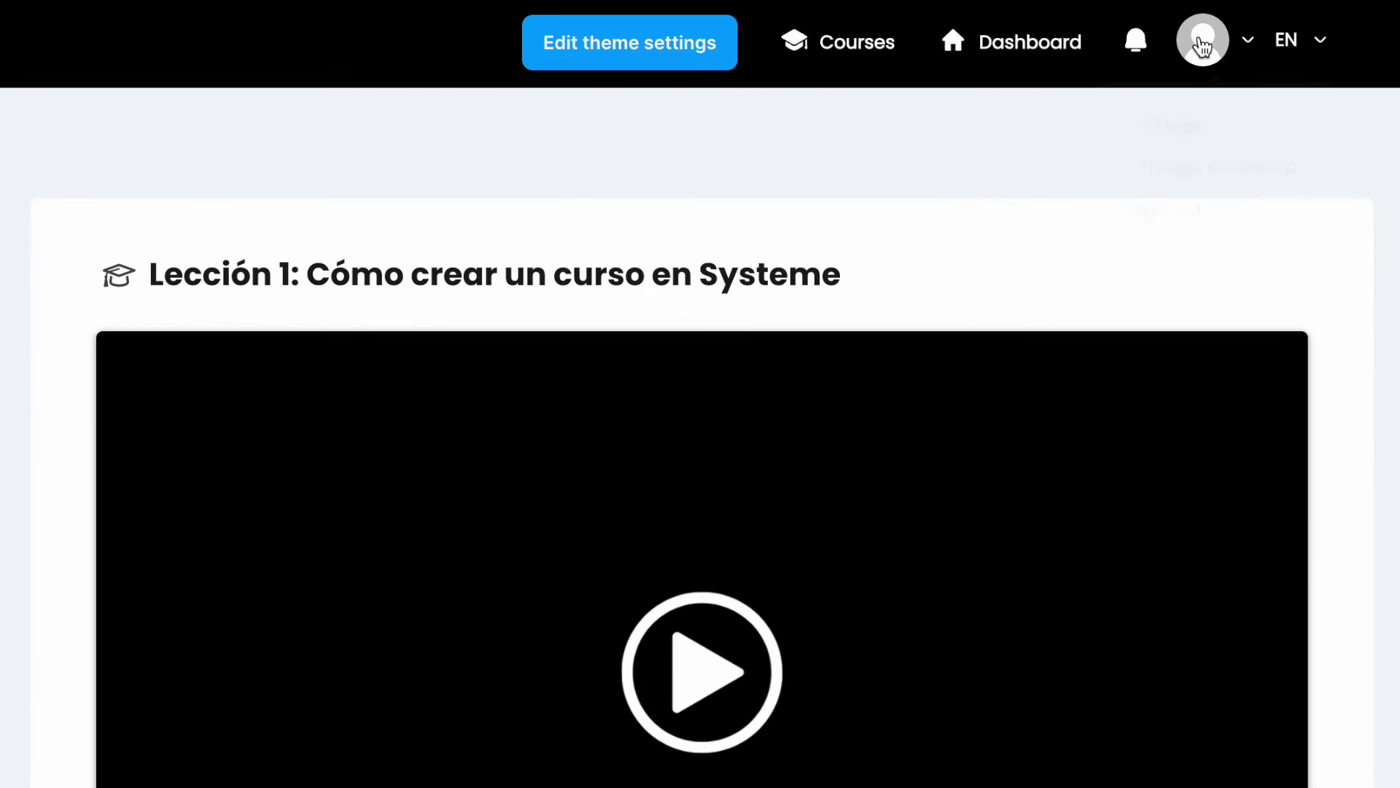
Switch the course interface language to French and check the account menu in that language.
{"action": "left_click", "coordinate": [1299, 36]}
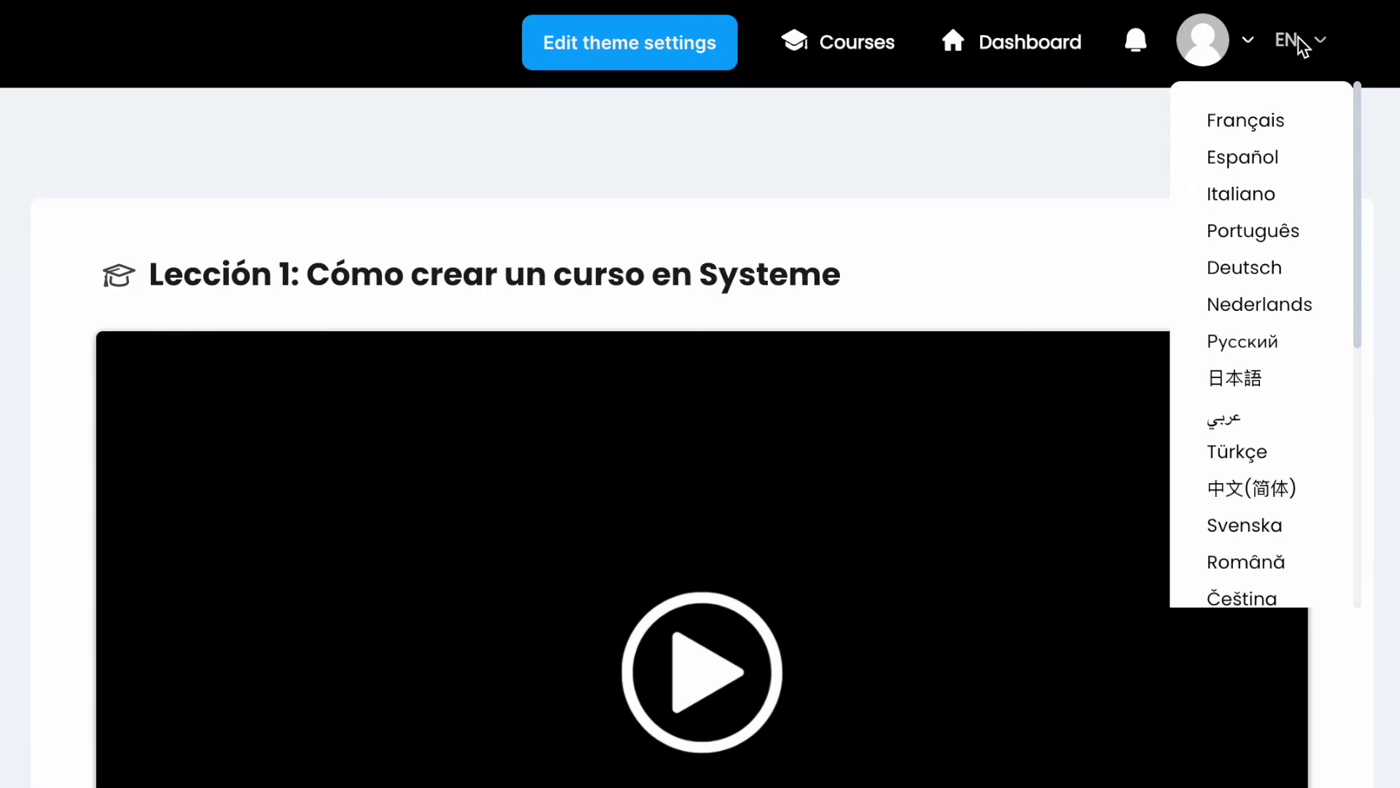
{"action": "left_click", "coordinate": [1251, 130]}
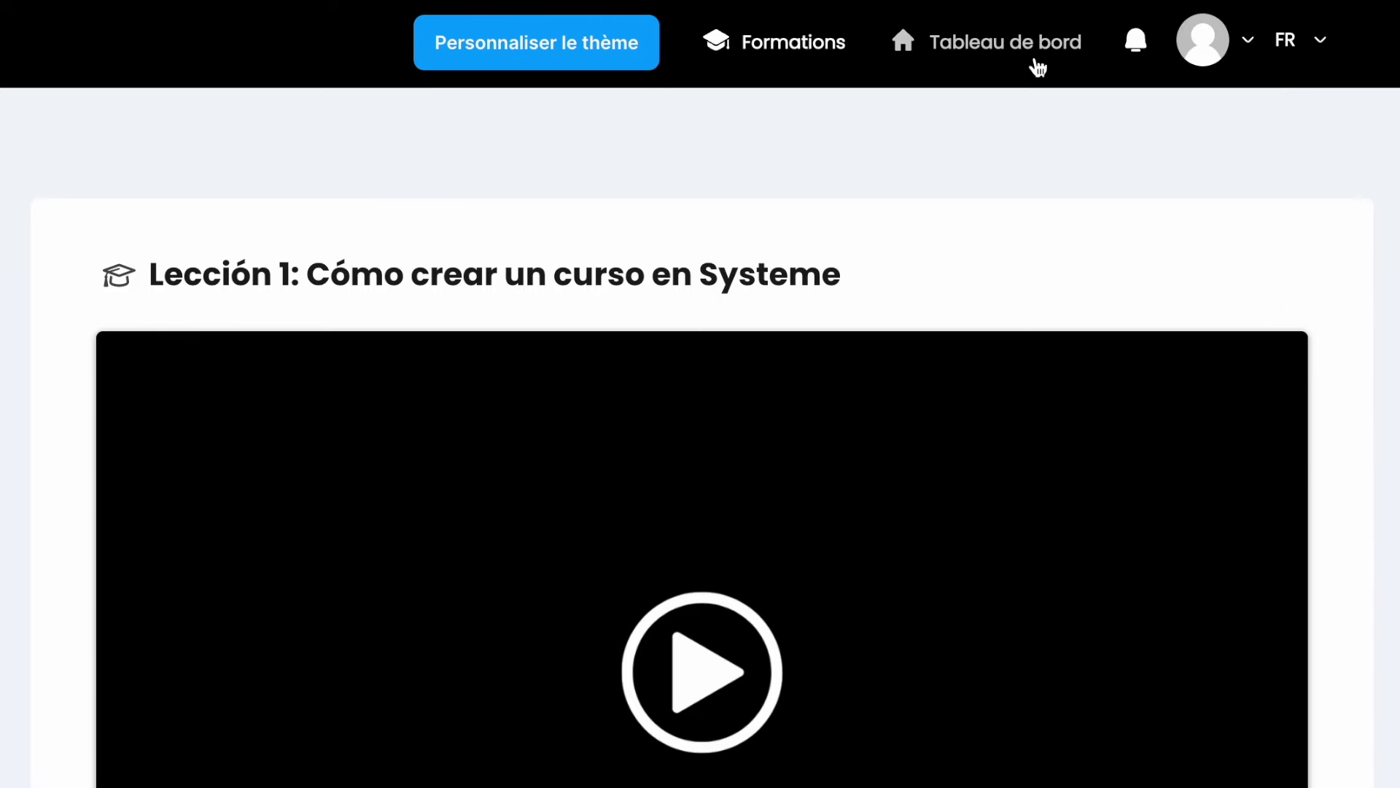
{"action": "left_click", "coordinate": [1205, 45]}
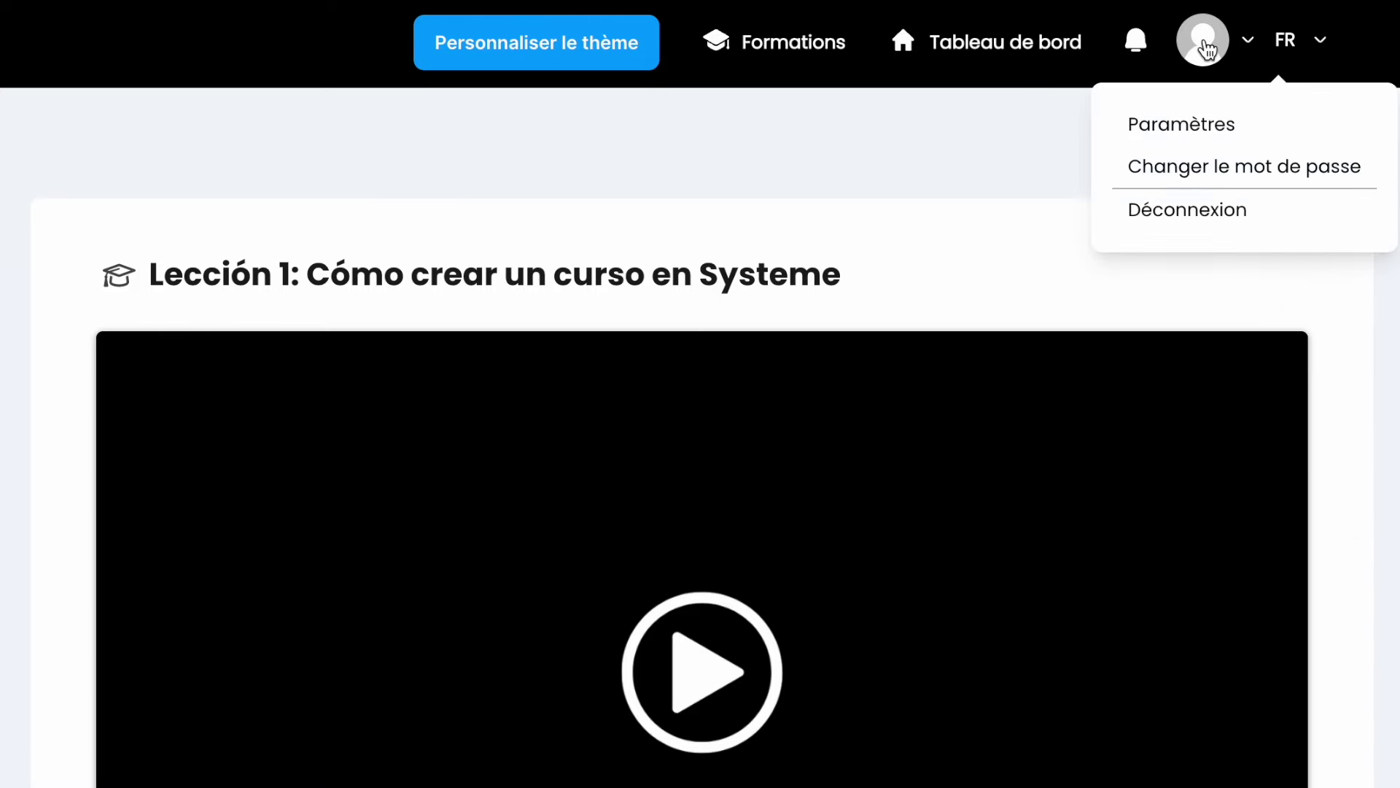
Set the course interface language back to Spanish.
{"action": "left_click", "coordinate": [1306, 52]}
{"action": "left_click", "coordinate": [1259, 156]}
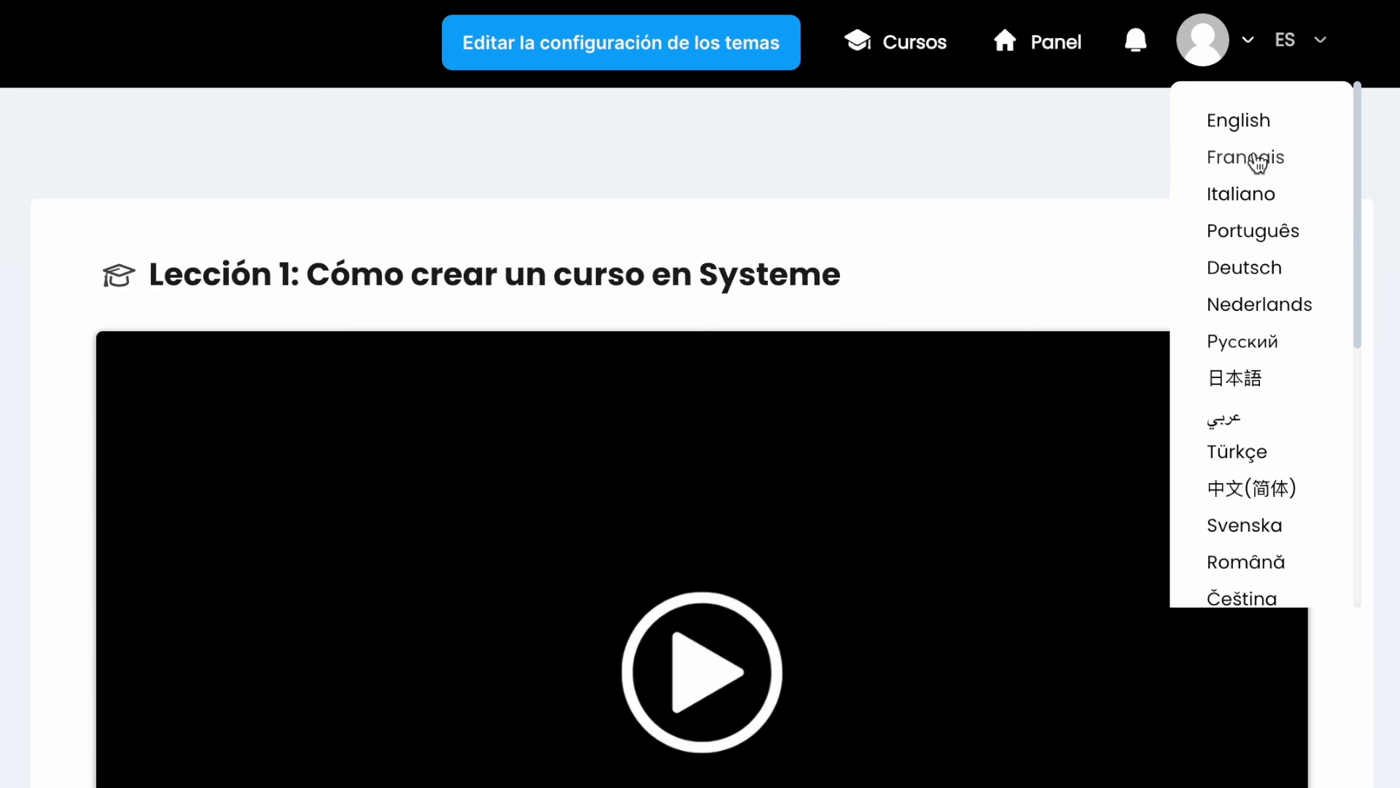
{"action": "left_click", "coordinate": [1245, 62]}
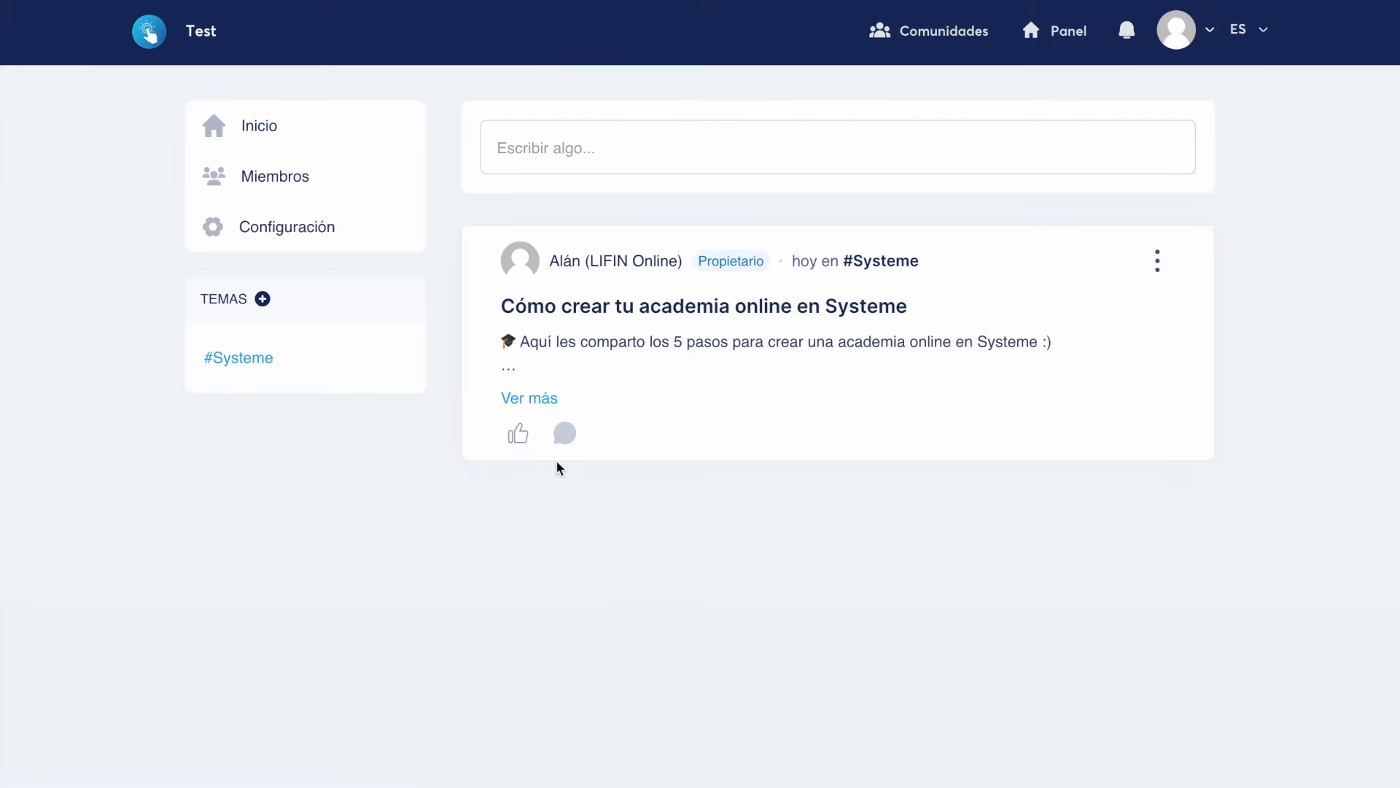
Open the full community post "Cómo crear tu academia online en Systeme" and send the comment "¡Muy bien! :)".
{"action": "left_click", "coordinate": [531, 399]}
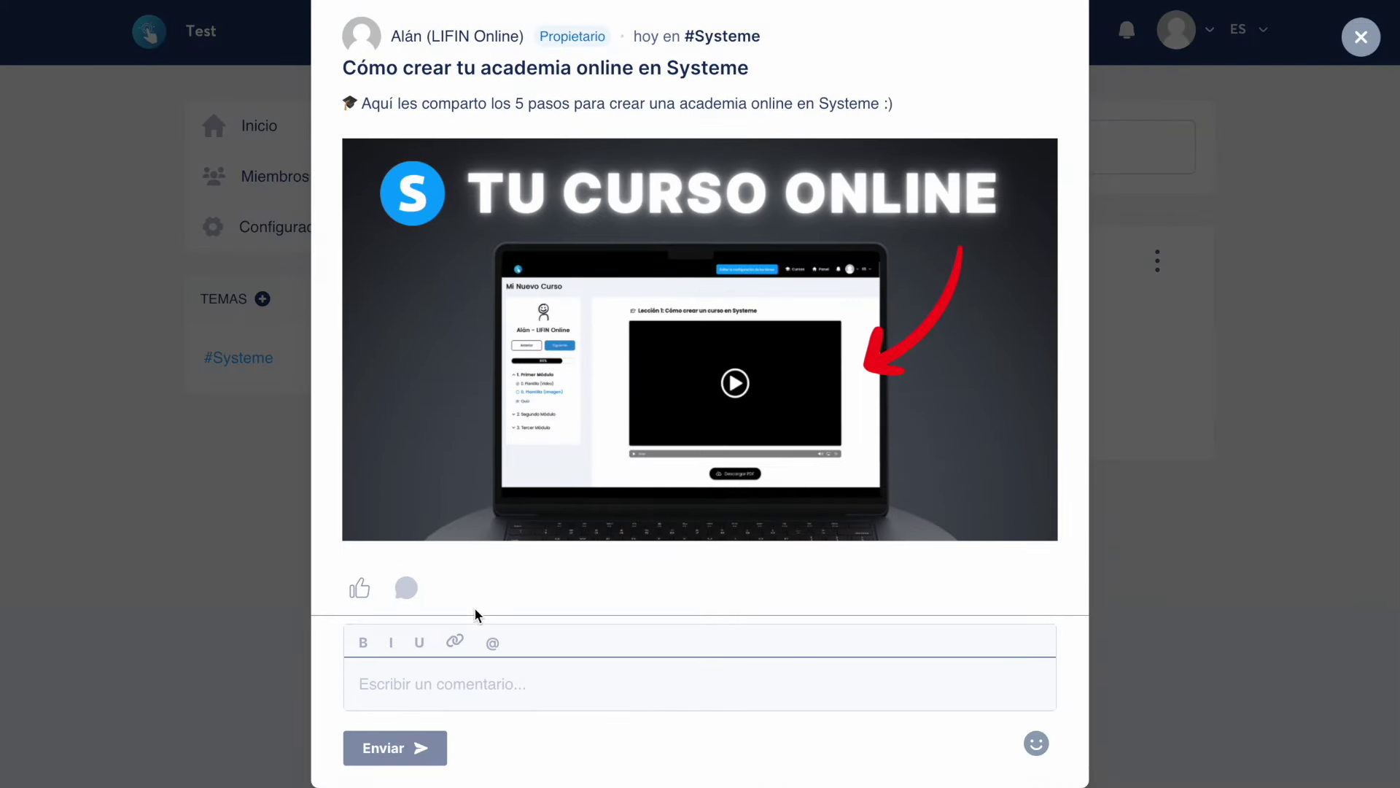
{"action": "left_click", "coordinate": [456, 685]}
{"action": "type", "text": "ien! :)"}
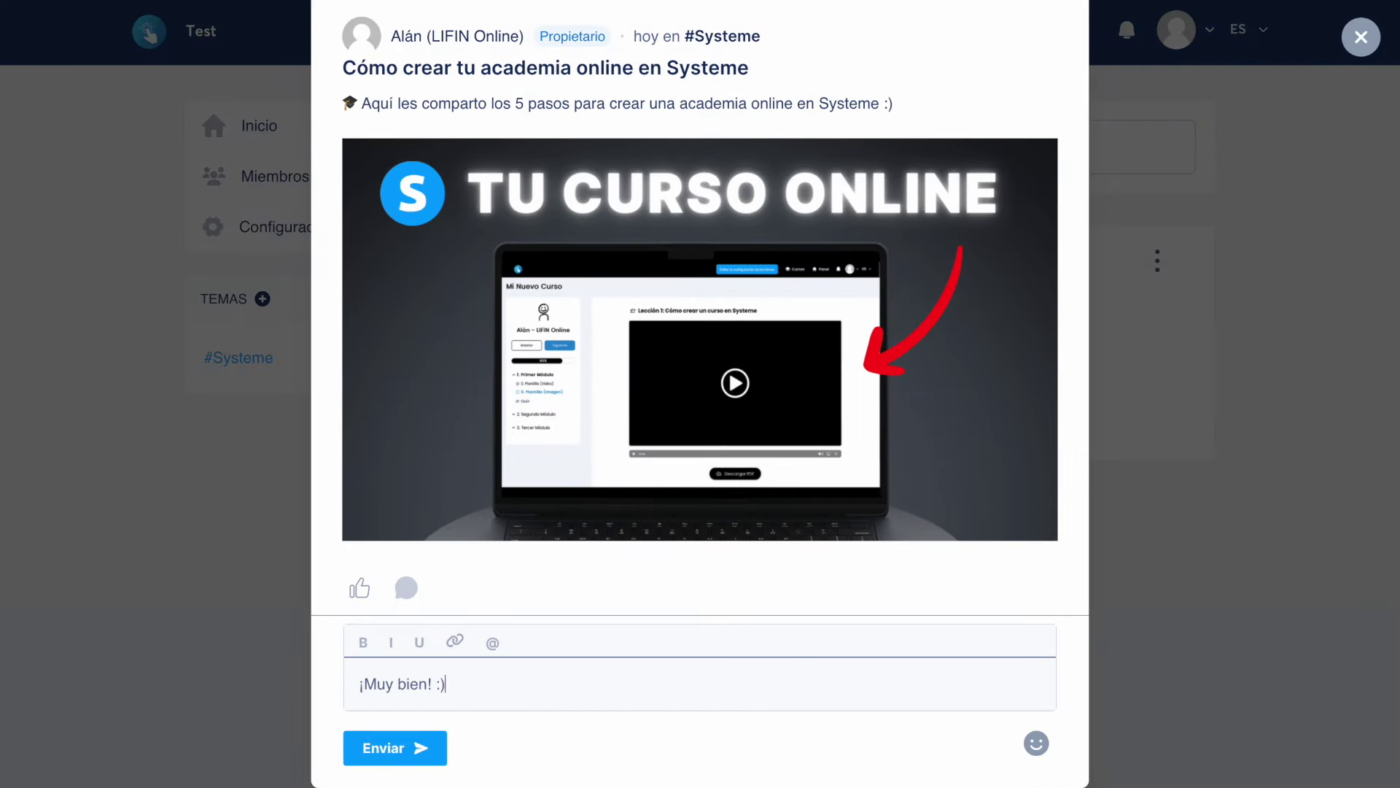
{"action": "left_click", "coordinate": [413, 759]}
{"action": "scroll", "coordinate": [413, 758], "scroll_direction": "down", "scroll_amount": 2}
{"action": "left_click", "coordinate": [413, 757]}
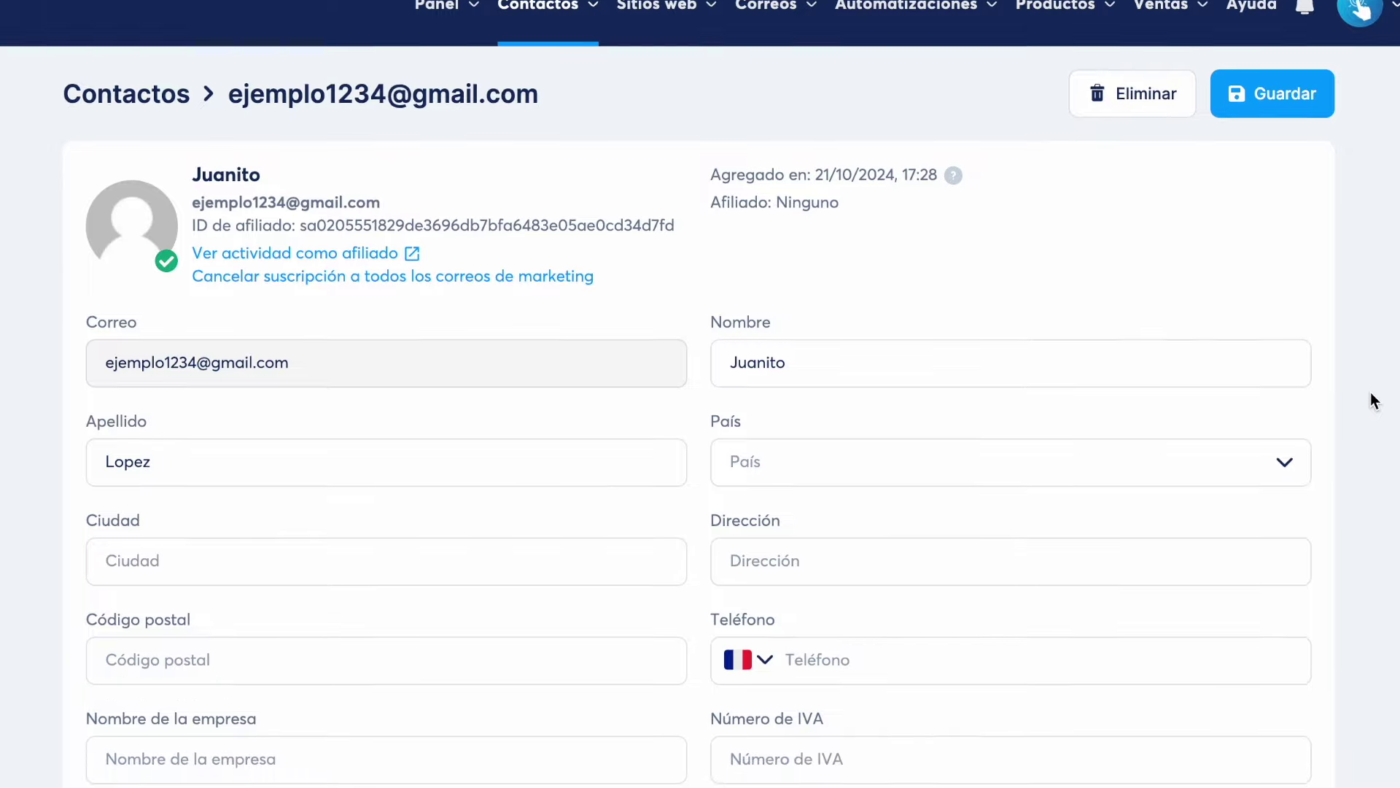
Set the contact's country to México.
{"action": "scroll", "coordinate": [1371, 392], "scroll_direction": "down", "scroll_amount": 2}
{"action": "left_click", "coordinate": [1027, 344]}
{"action": "type", "text": "Méxi"}
{"action": "key", "text": "Return"}
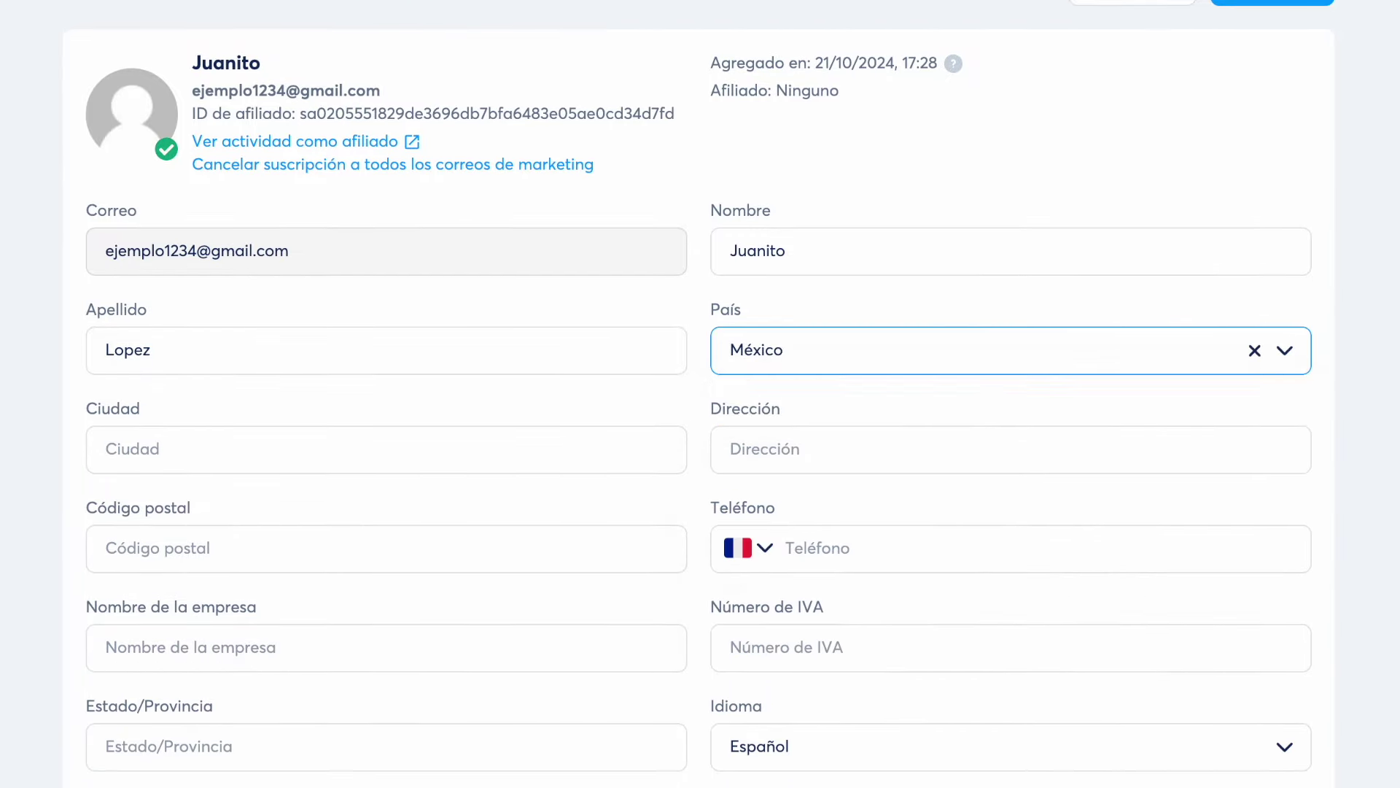
Check the form for creating a custom contact field and close it without saving.
{"action": "scroll", "coordinate": [698, 394], "scroll_direction": "down", "scroll_amount": 3}
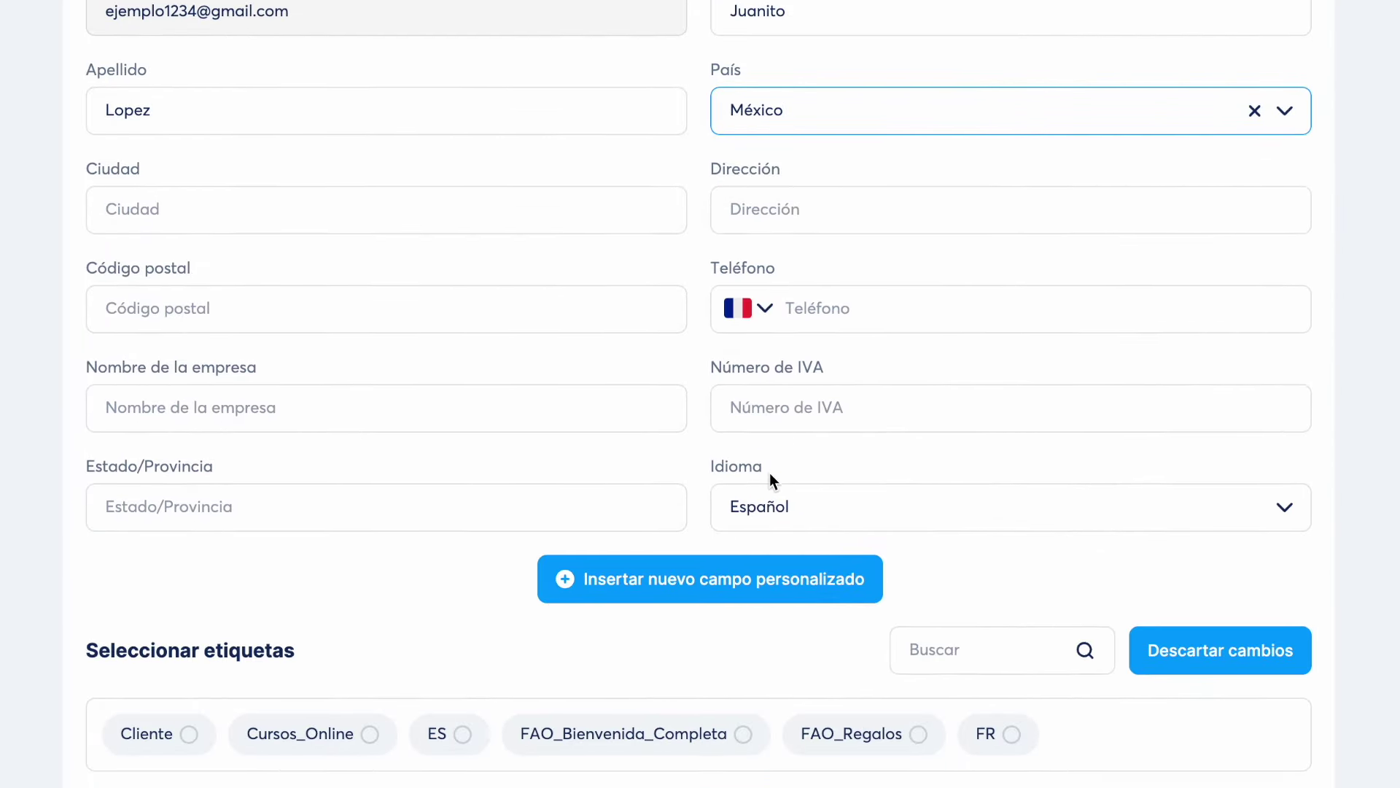
{"action": "left_click", "coordinate": [719, 589]}
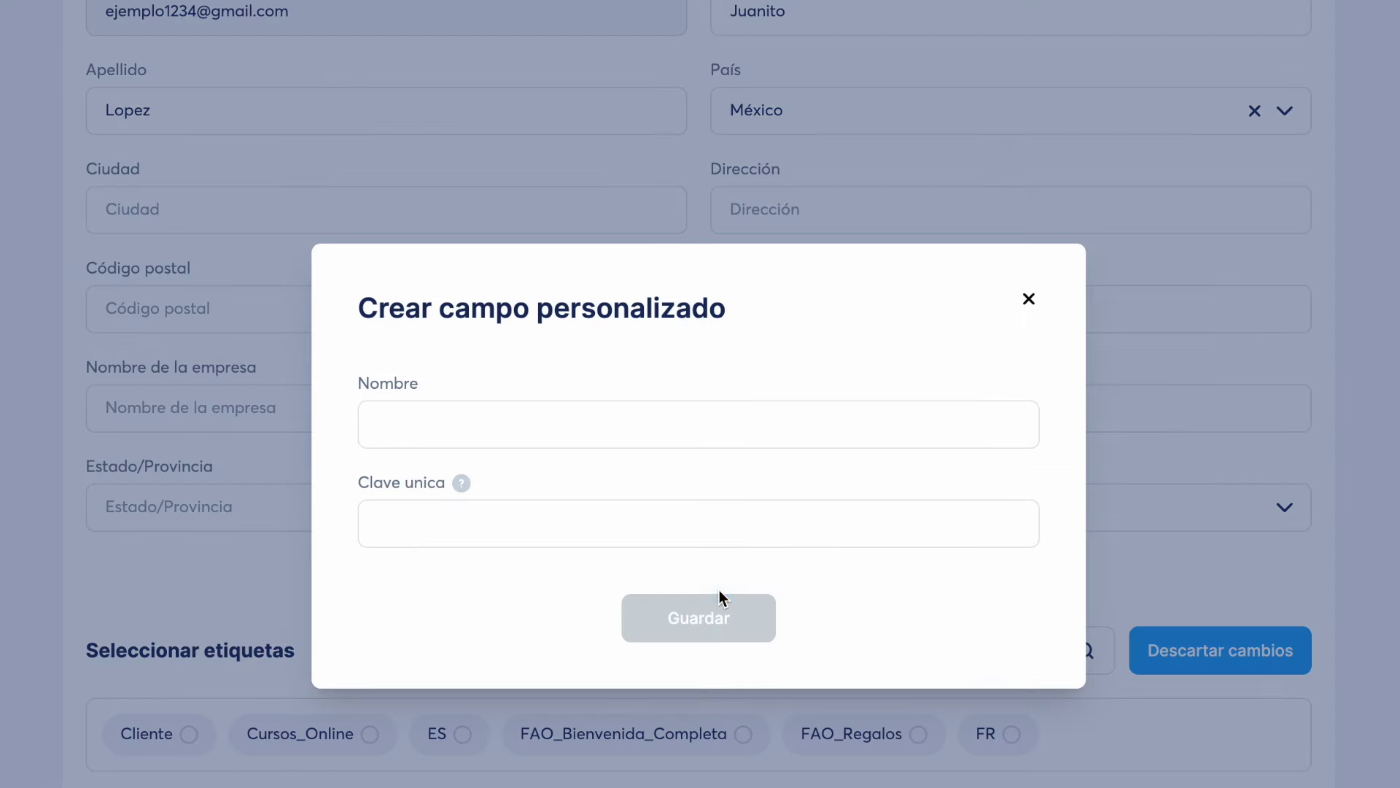
{"action": "left_click", "coordinate": [1029, 299]}
Assign the tags ES, Cursos_Online and Cliente to the contact.
{"action": "scroll", "coordinate": [1030, 302], "scroll_direction": "down", "scroll_amount": 2}
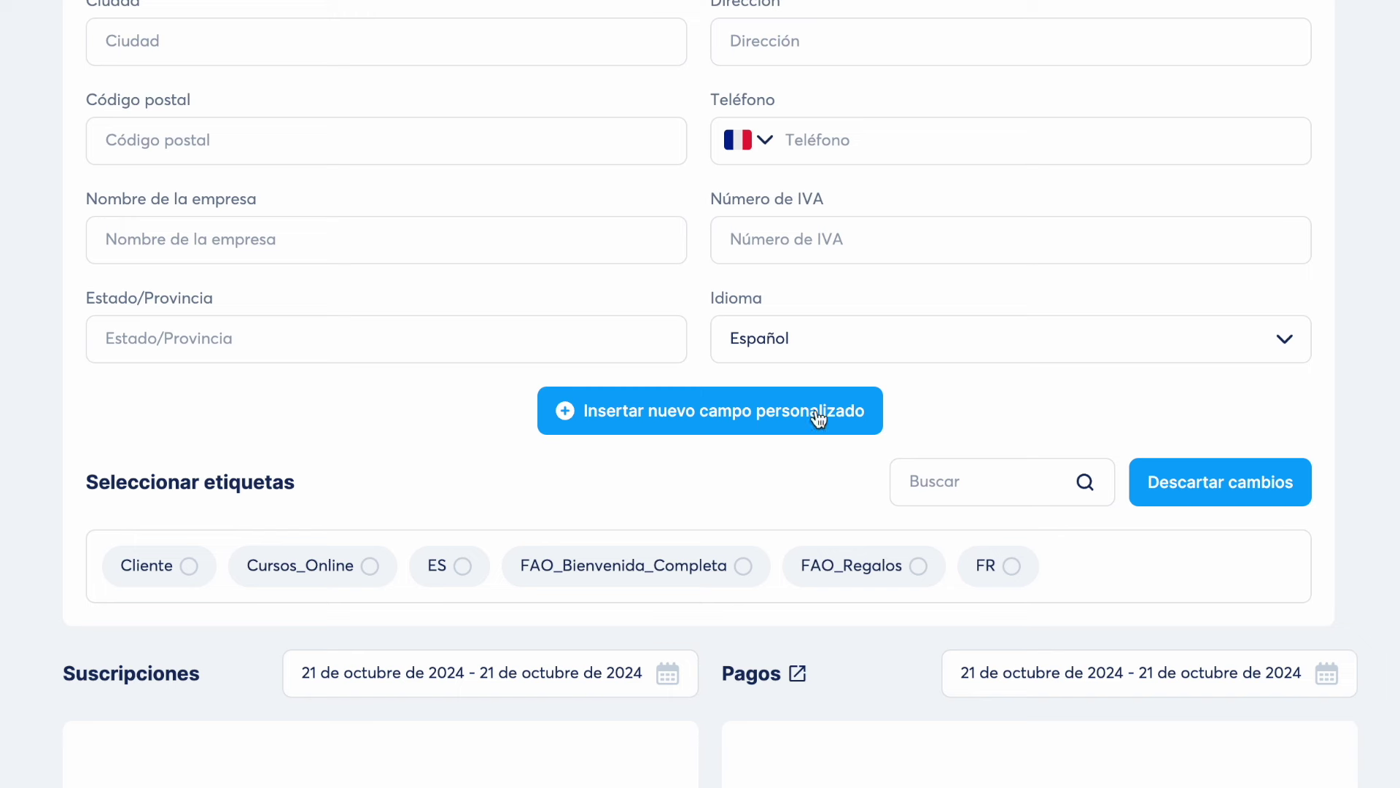
{"action": "left_click", "coordinate": [475, 581]}
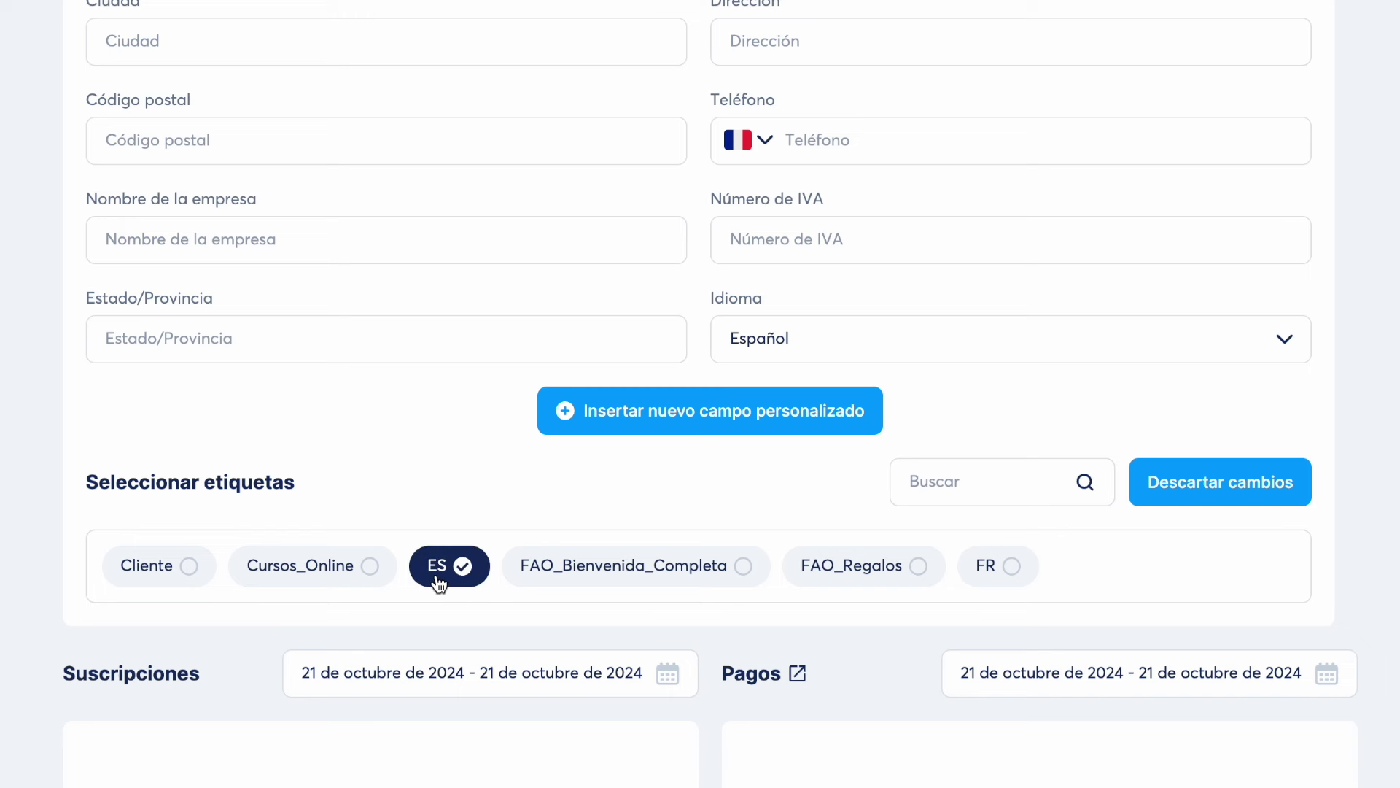
{"action": "left_click", "coordinate": [330, 580]}
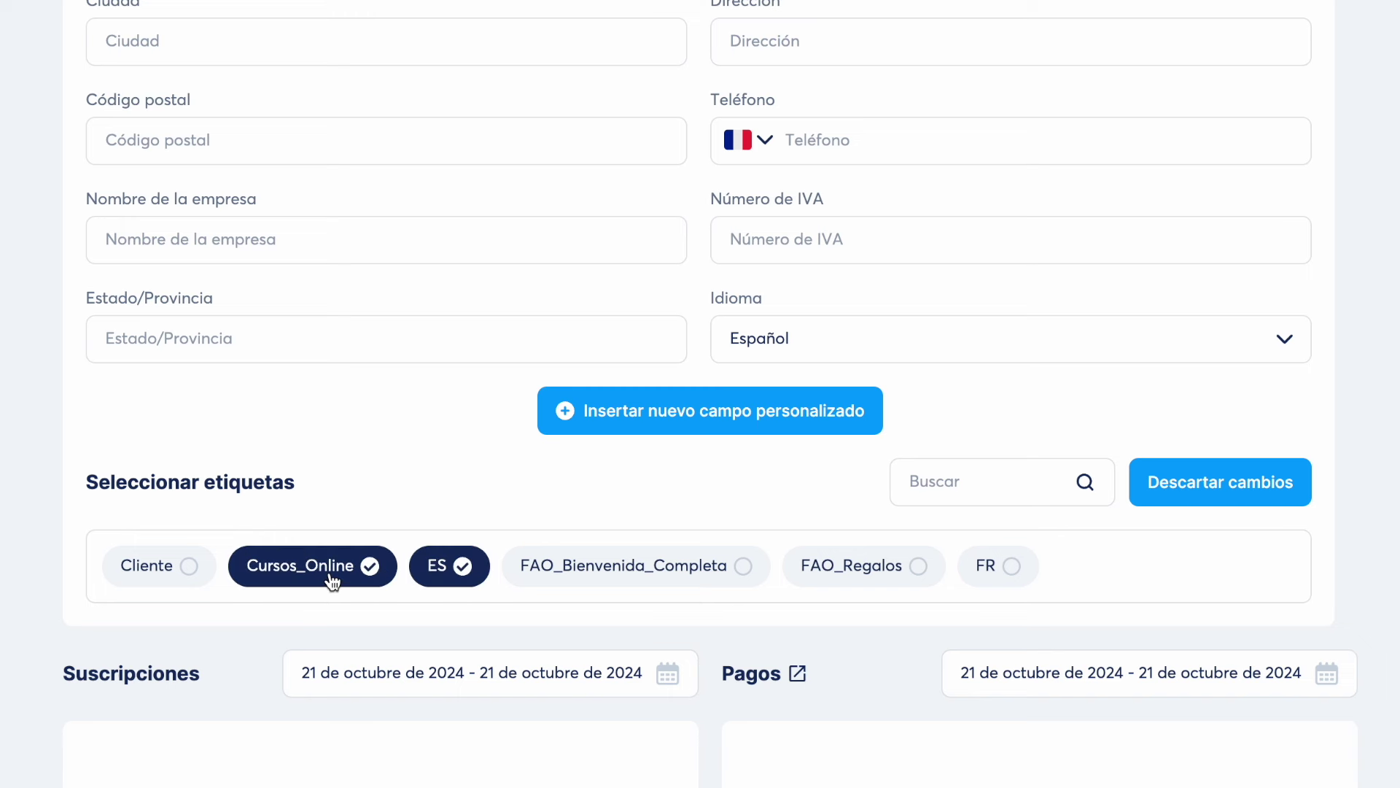
{"action": "left_click", "coordinate": [164, 576]}
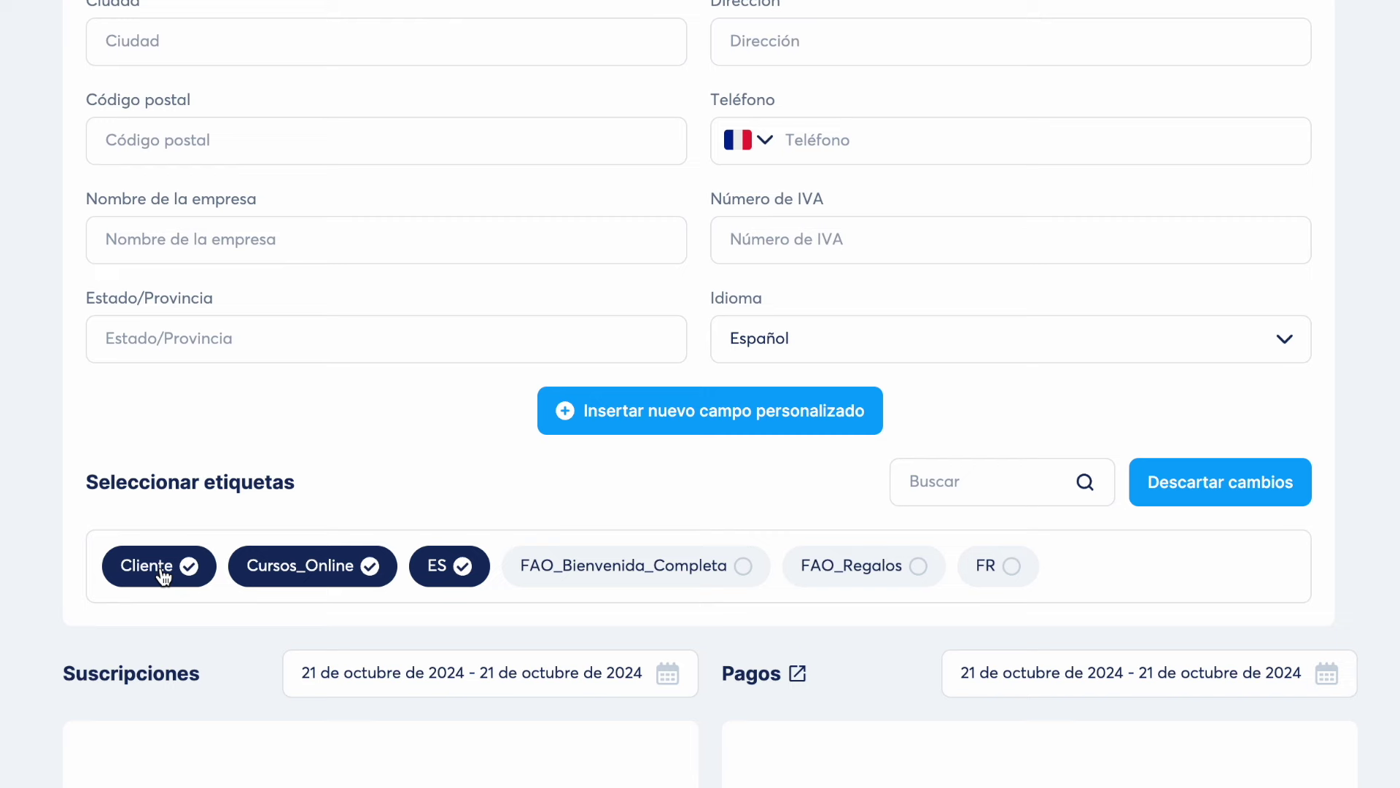
Examine the contact's subscriptions, payments, email history and campaigns sections.
{"action": "scroll", "coordinate": [164, 576], "scroll_direction": "down", "scroll_amount": 5}
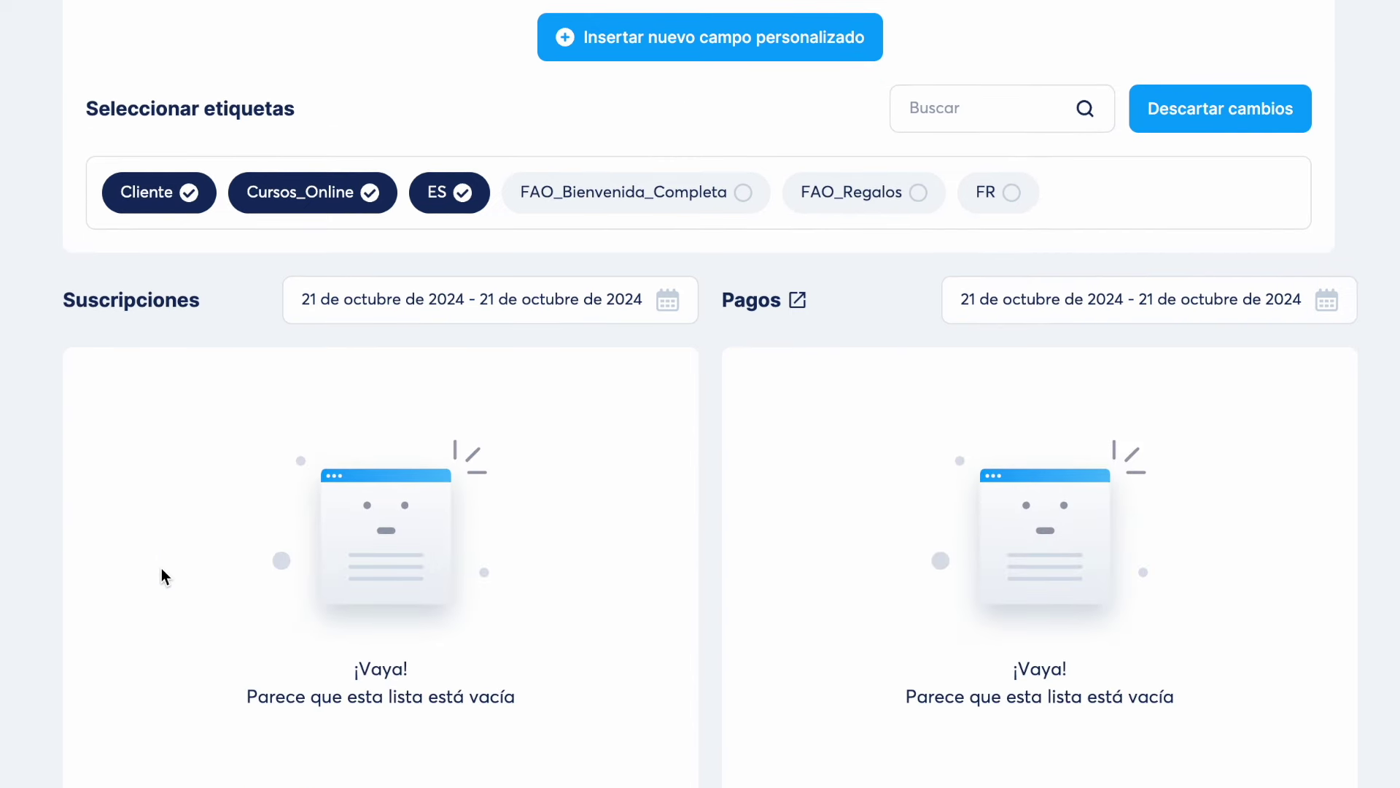
{"action": "scroll", "coordinate": [161, 576], "scroll_direction": "down", "scroll_amount": 3}
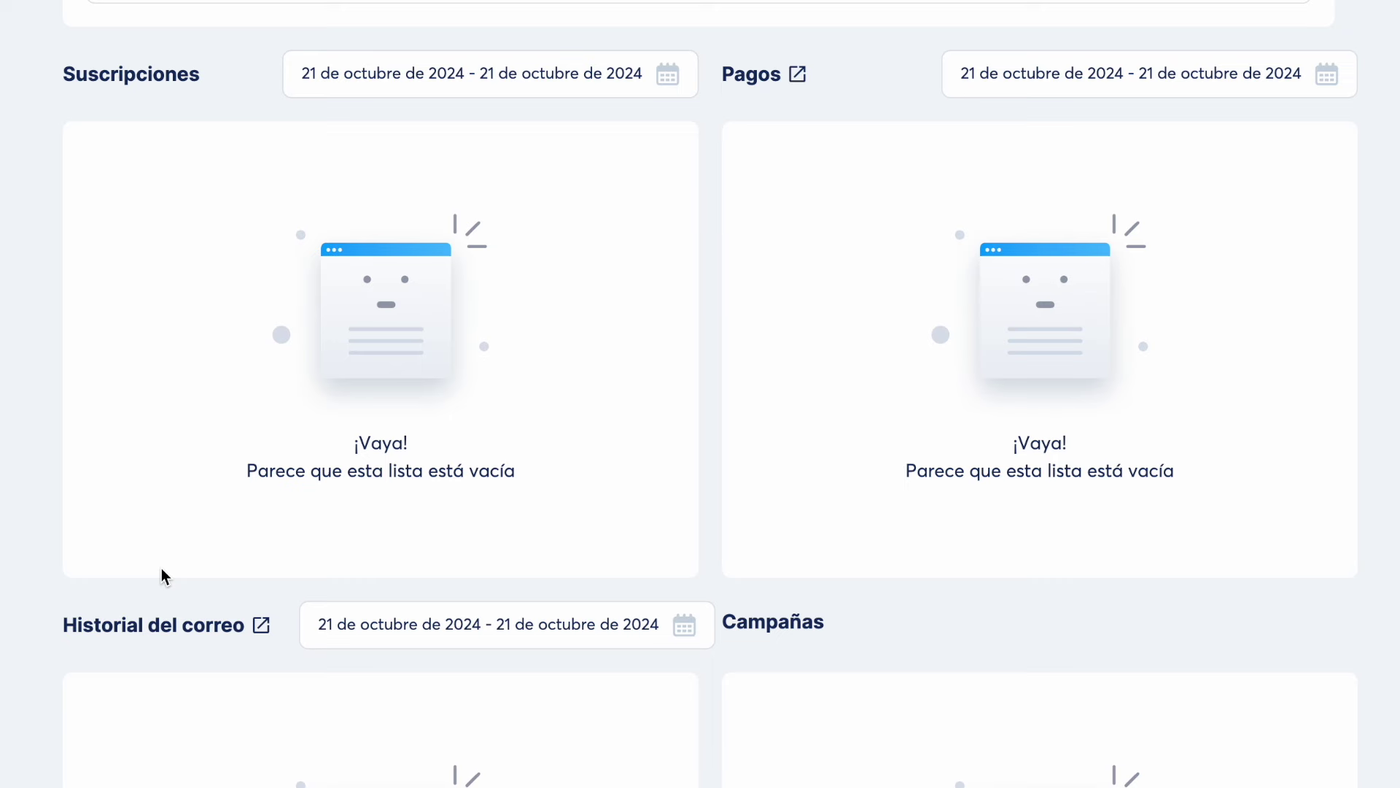
{"action": "scroll", "coordinate": [161, 570], "scroll_direction": "down", "scroll_amount": 1}
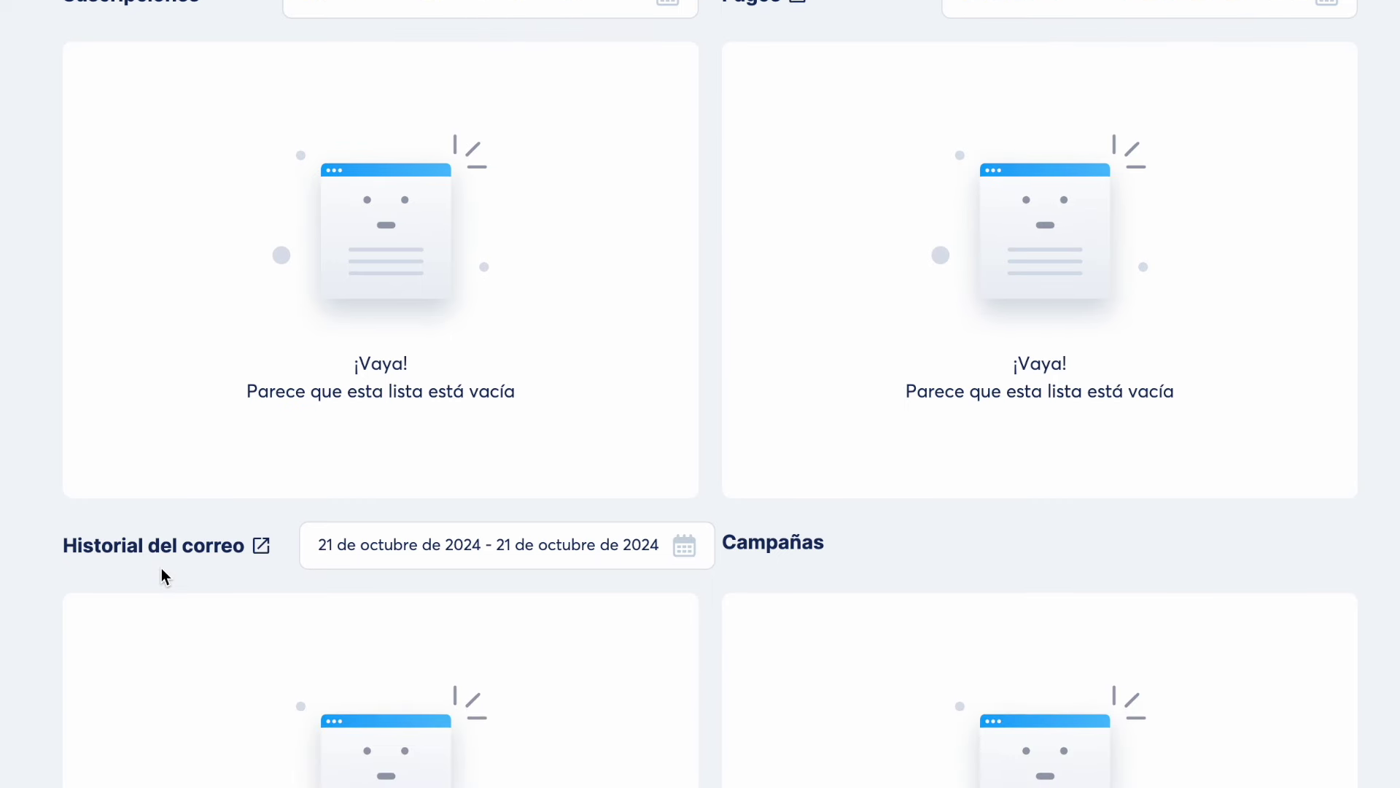